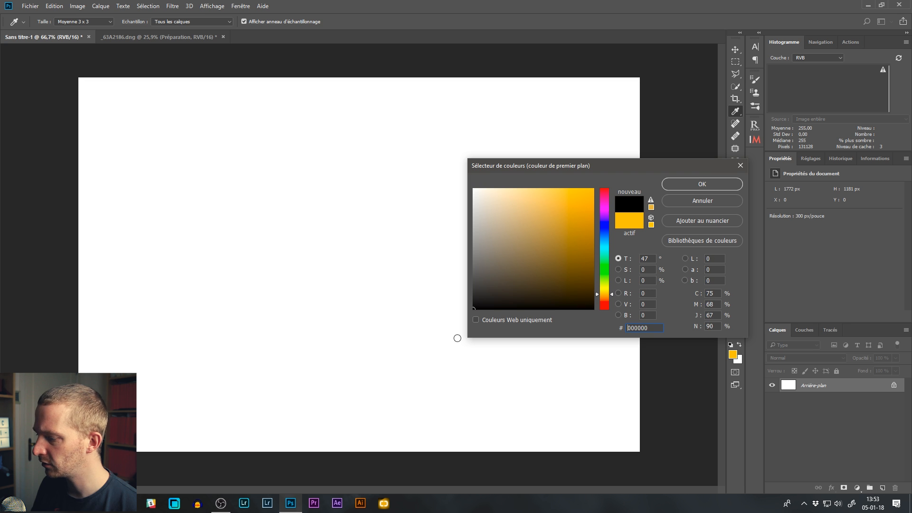
Step: Set the foreground colour to black and stamp one black disc with a 486 px brush on the background layer
click(702, 184)
key(b)
drag(327, 238, 363, 243)
click(319, 260)
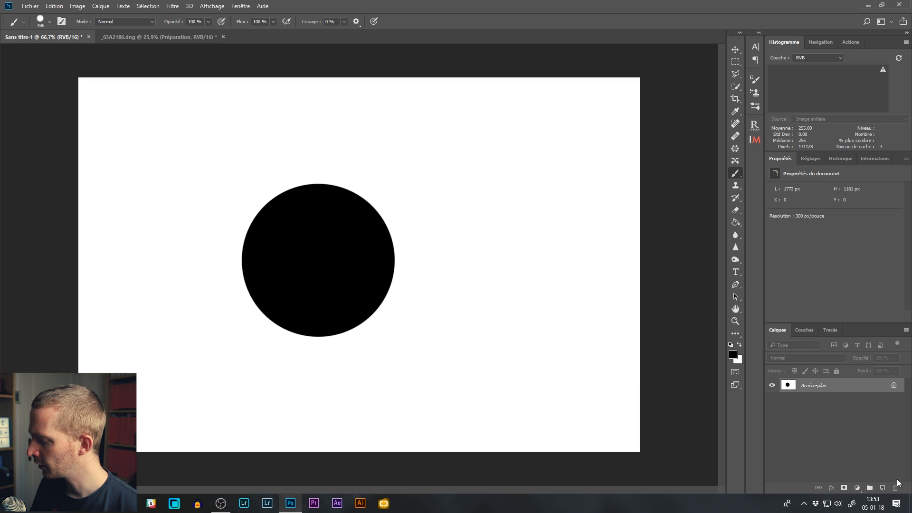
Step: Add a new layer and stamp an amber-yellow disc about 1.62 po wide on it, partly overlapping the black disc
click(883, 488)
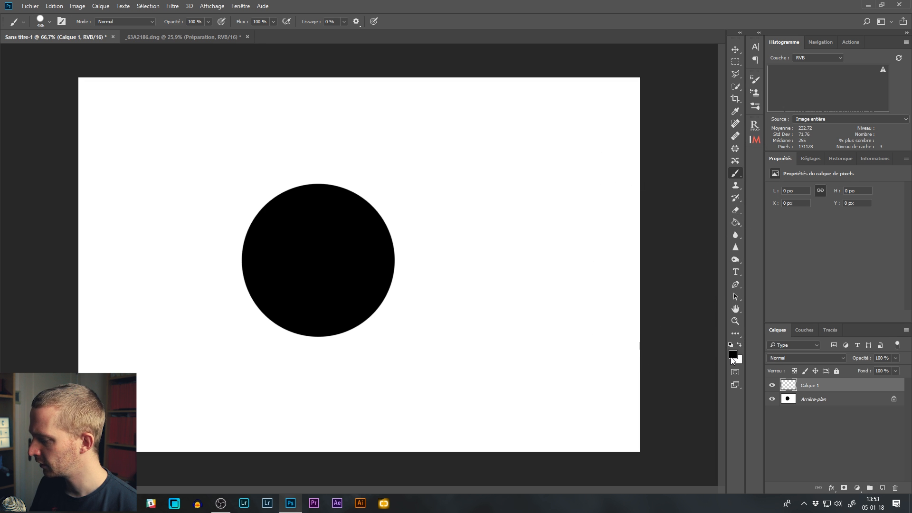
click(733, 355)
click(587, 205)
click(693, 184)
key(b)
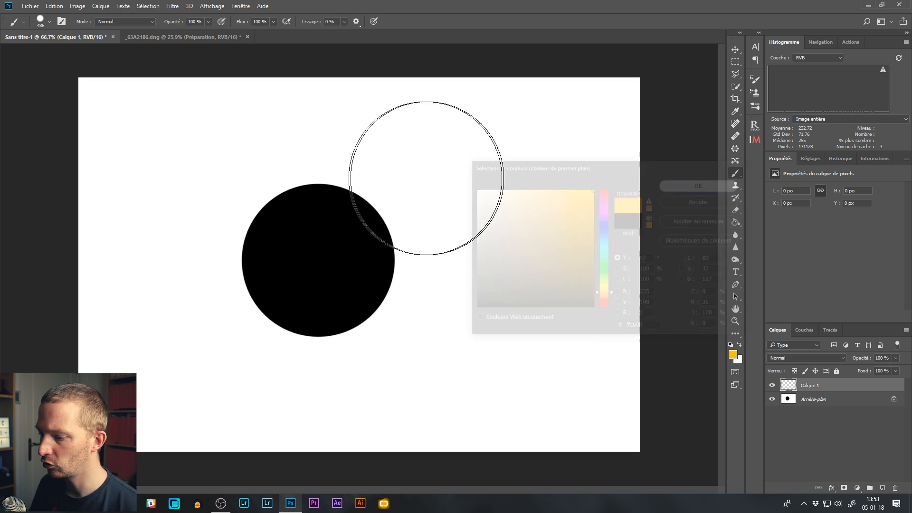
click(369, 206)
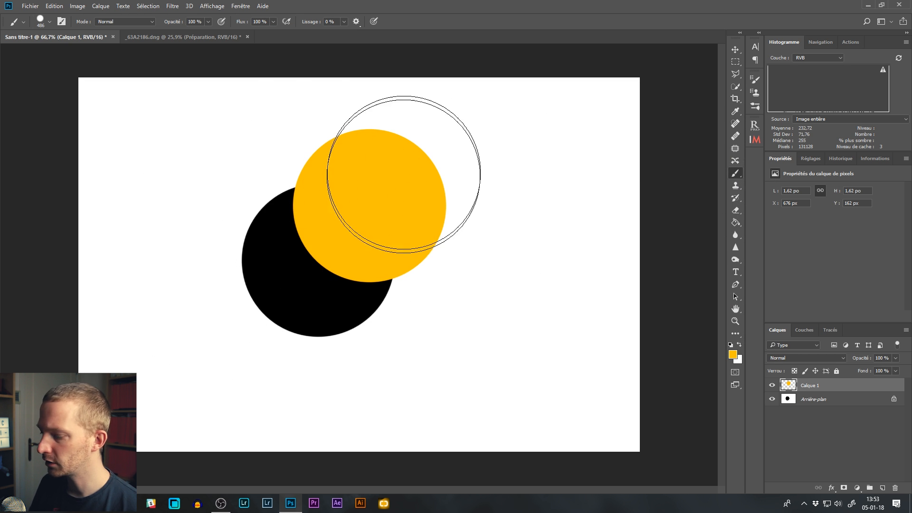
Step: Toggle the visibility of Calque 1 off and on to compare the image with and without the yellow disc
click(772, 385)
click(772, 385)
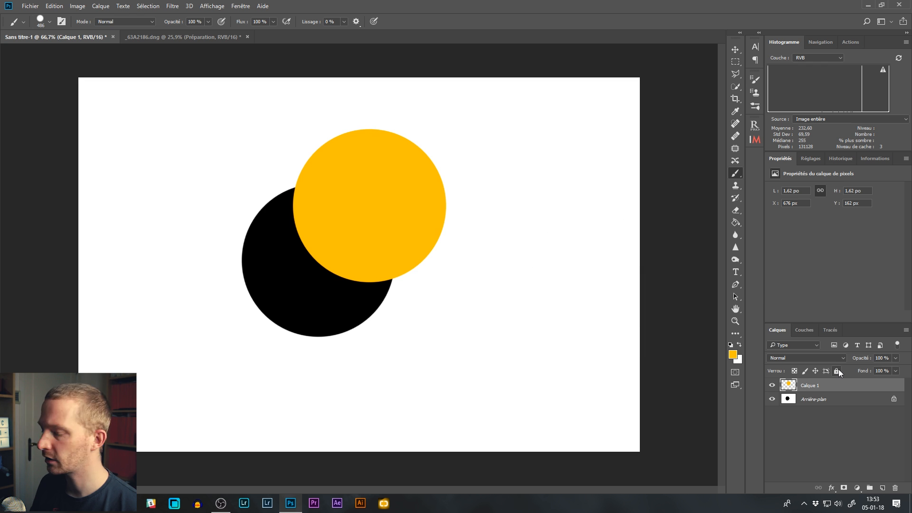
click(772, 386)
click(771, 386)
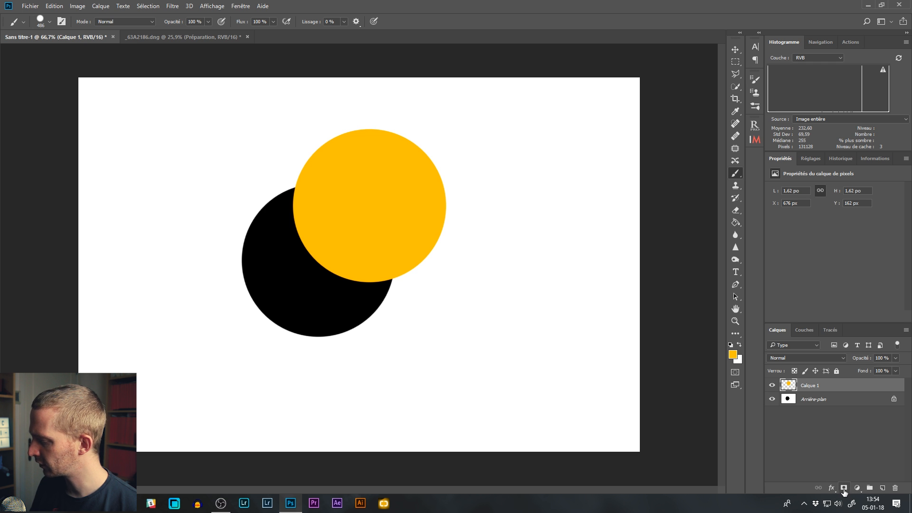
Step: Add a layer mask to Calque 1
click(805, 400)
click(807, 385)
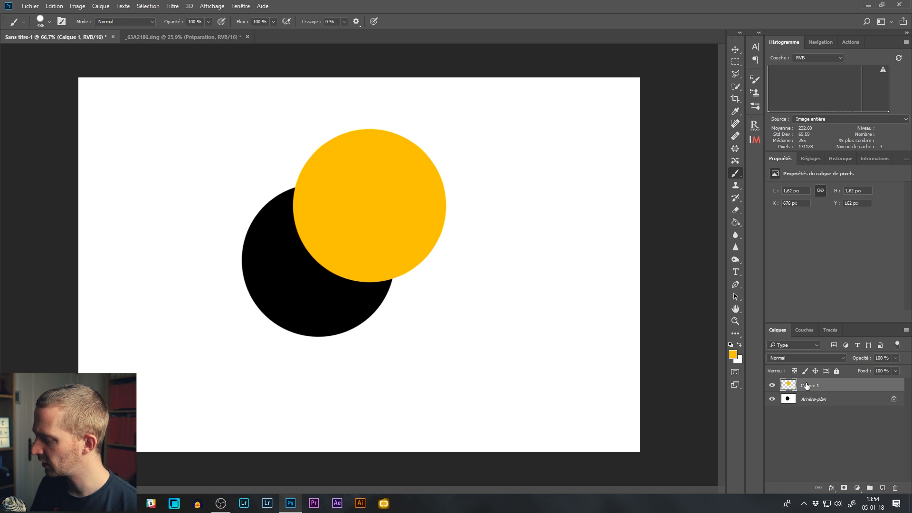
click(844, 488)
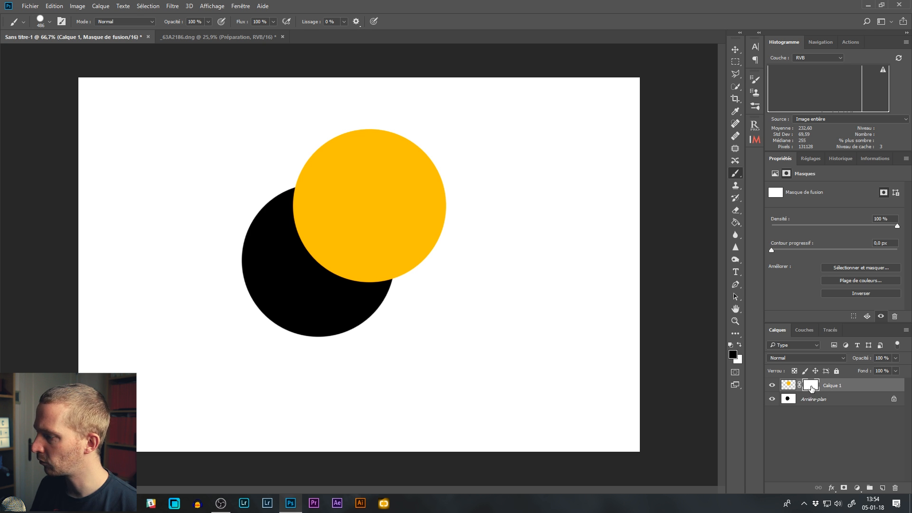
Step: With the mask of Calque 1 active, paint a diagonal black stroke across the yellow disc using a 108 px brush
click(737, 172)
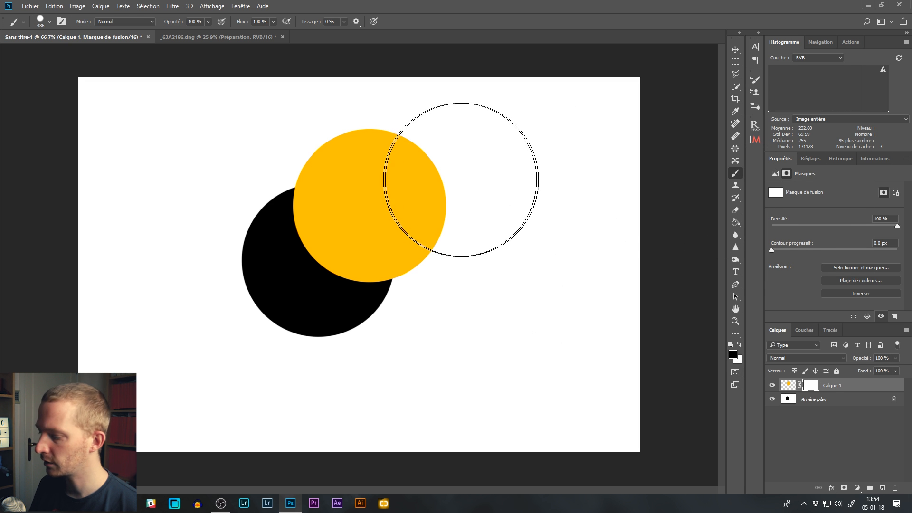
click(787, 391)
click(808, 387)
click(786, 390)
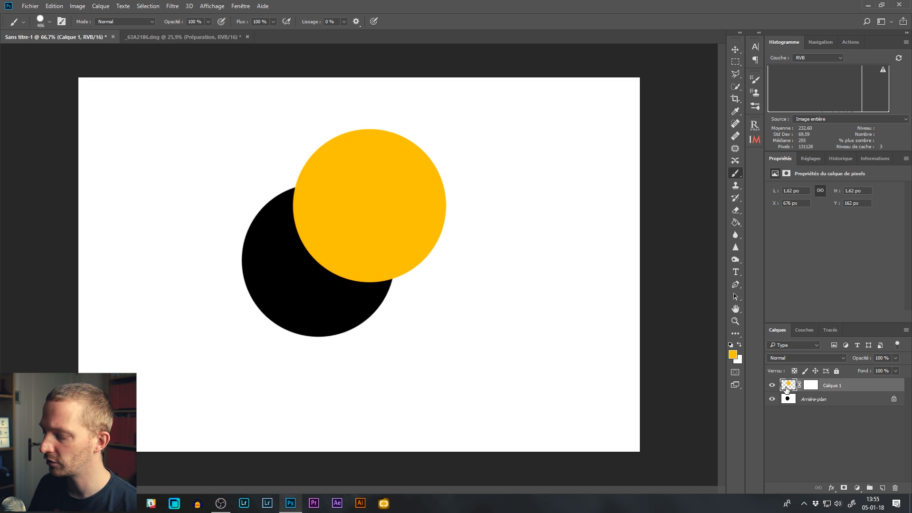
click(808, 390)
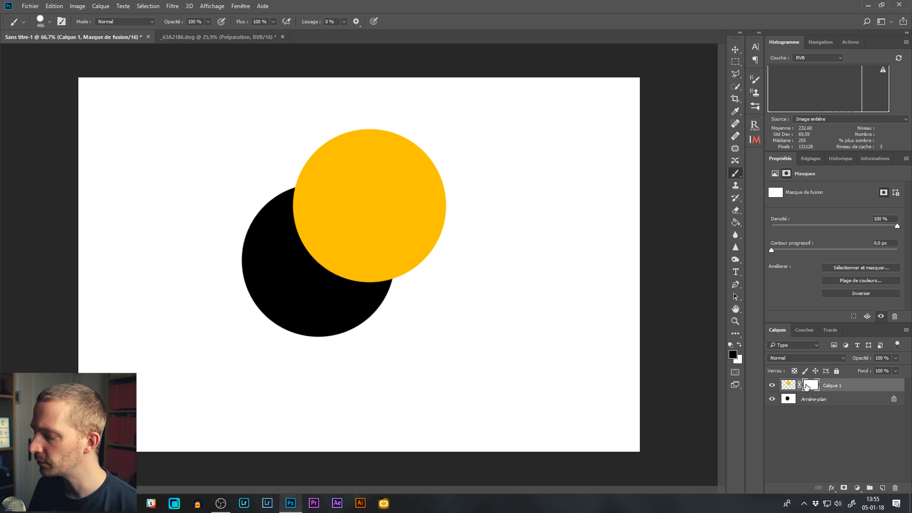
drag(377, 171, 318, 177)
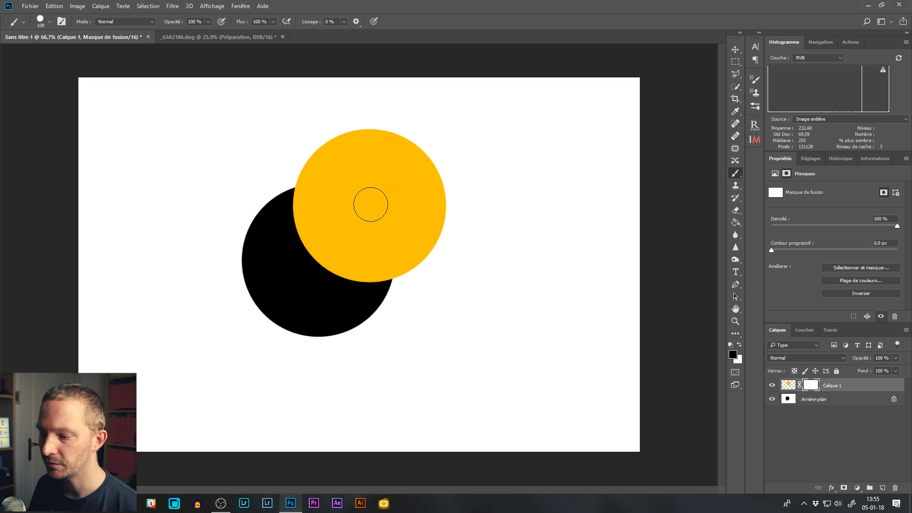
mouse_move(363, 212)
mouse_down()
mouse_move(318, 262)
mouse_move(442, 134)
mouse_up()
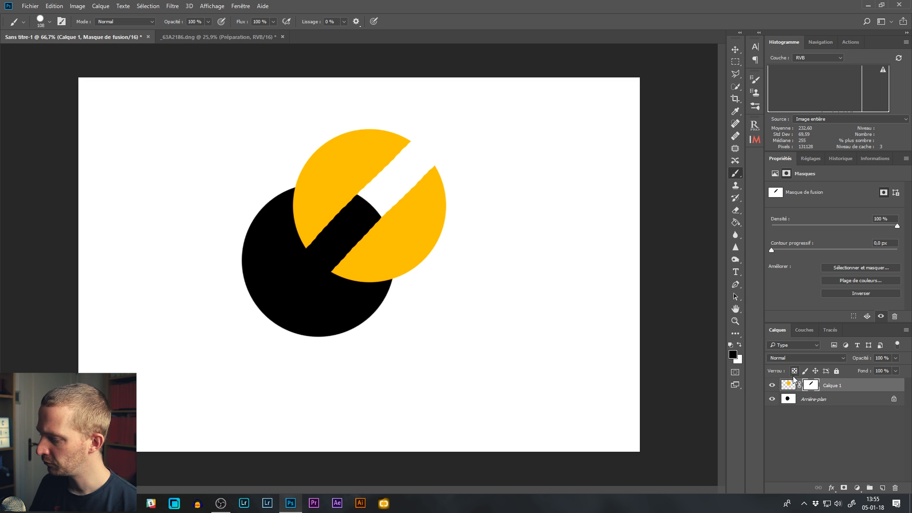
Step: Disable and re-enable the mask of Calque 1, and display the mask on its own before returning to the image
right_click(809, 389)
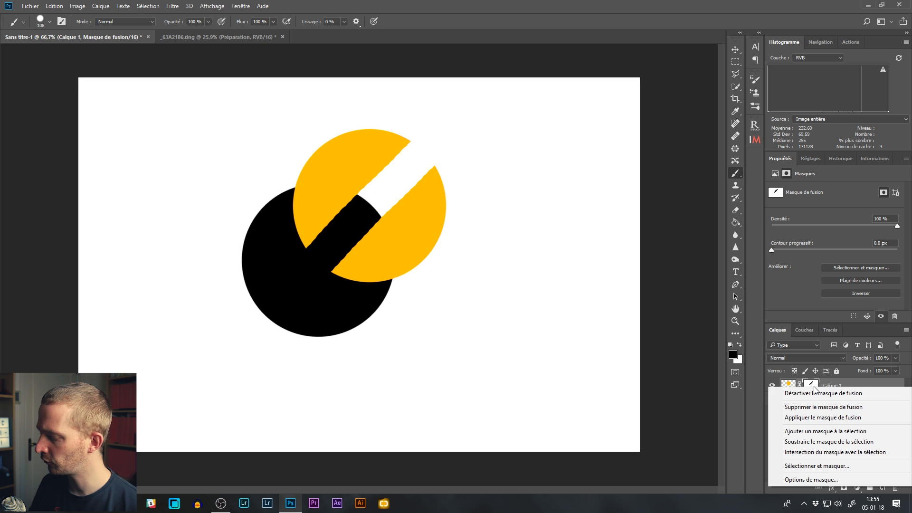
click(814, 395)
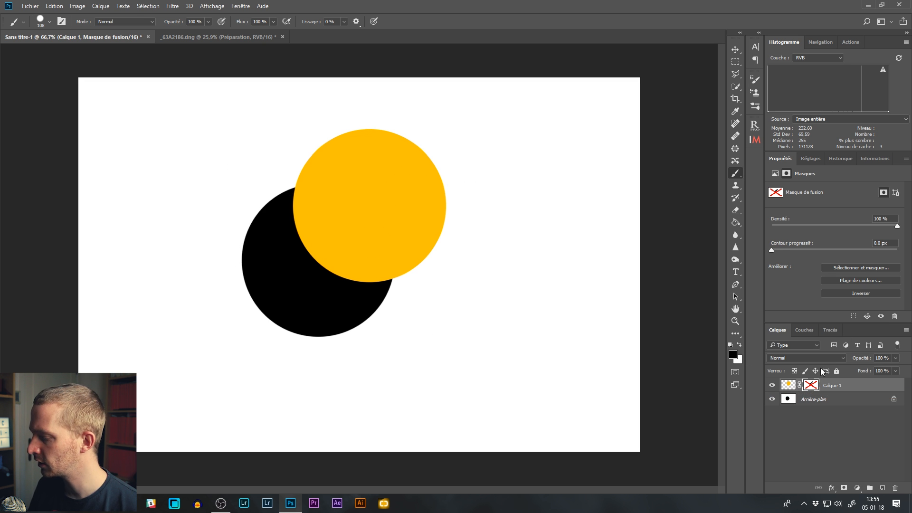
right_click(809, 388)
click(811, 394)
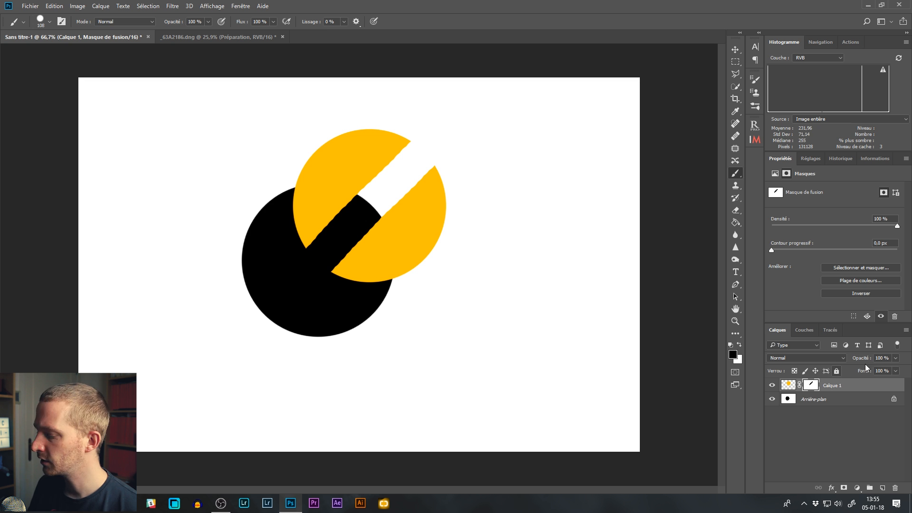
alt+click(811, 389)
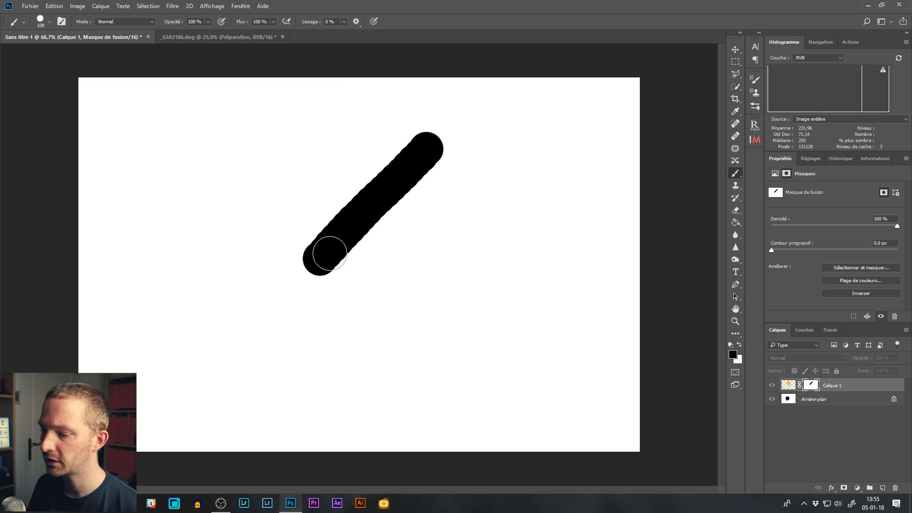
alt+click(810, 385)
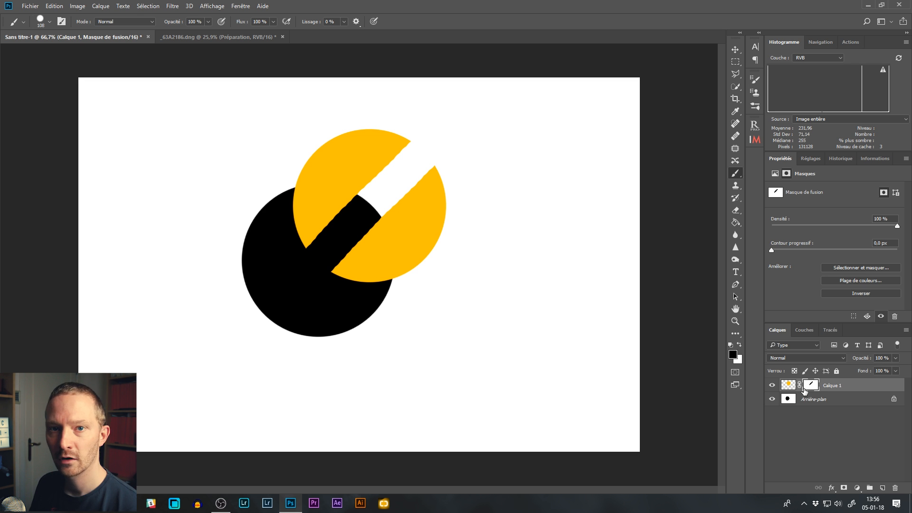
Step: Undo the diagonal stroke painted on the mask
key(ctrl+alt+z)
key(ctrl+alt+z)
key(ctrl+alt+z)
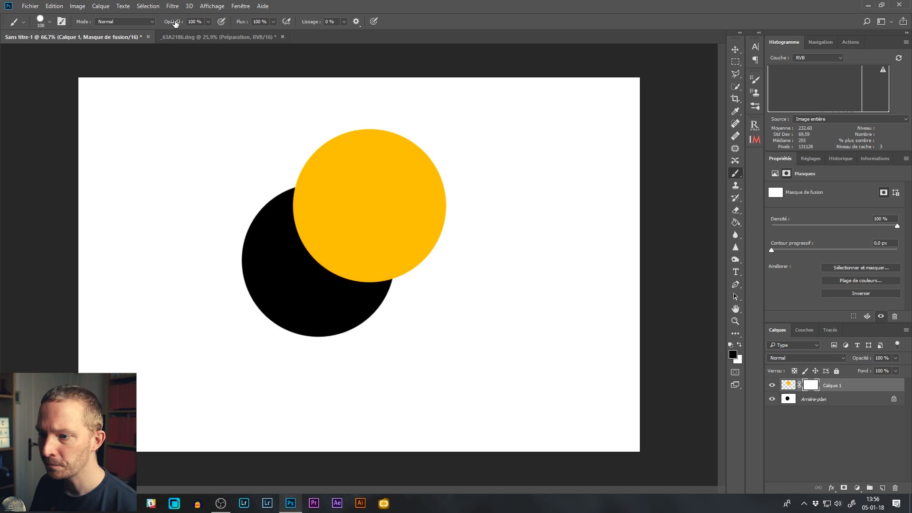
Step: Set the brush opacity to 10% and paint overlapping black strokes on the mask across the yellow disc
drag(176, 23, 132, 24)
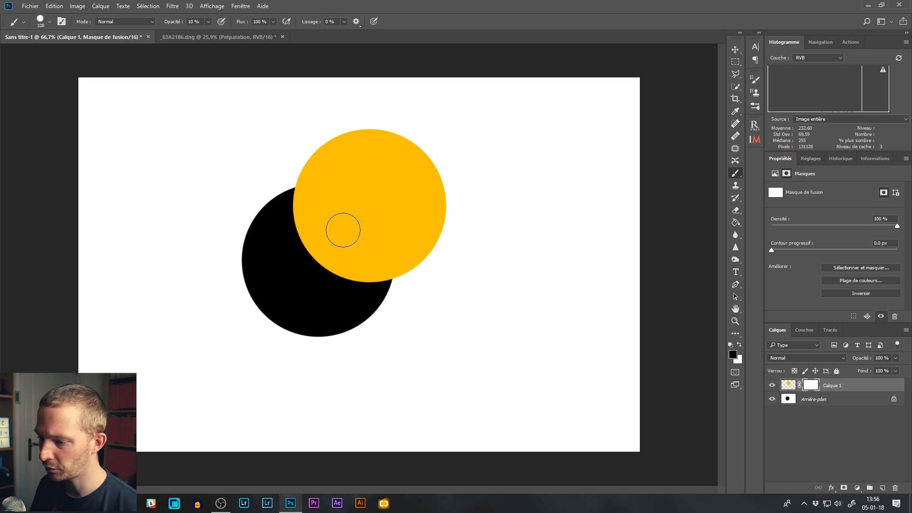
mouse_move(271, 249)
mouse_down()
mouse_move(365, 183)
mouse_move(373, 246)
mouse_move(353, 303)
mouse_move(393, 169)
mouse_move(279, 263)
mouse_move(371, 179)
mouse_move(364, 271)
mouse_move(390, 224)
mouse_move(295, 248)
mouse_move(385, 157)
mouse_move(330, 269)
mouse_move(305, 253)
mouse_move(328, 214)
mouse_move(365, 218)
mouse_move(367, 242)
mouse_move(342, 279)
mouse_move(341, 217)
mouse_up()
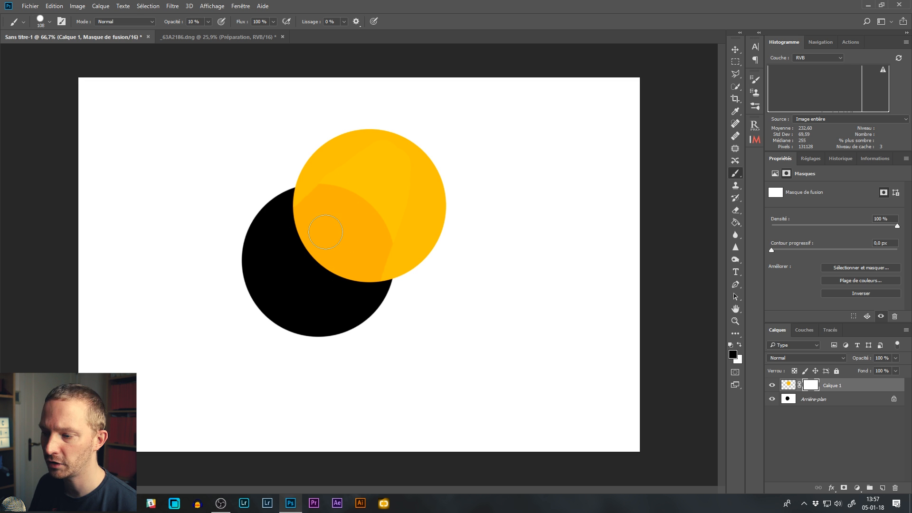
mouse_move(363, 179)
mouse_down()
mouse_move(328, 225)
mouse_move(351, 198)
mouse_move(365, 197)
mouse_move(356, 223)
mouse_move(366, 212)
mouse_move(324, 268)
mouse_move(347, 217)
mouse_move(359, 205)
mouse_move(343, 228)
mouse_move(363, 212)
mouse_move(363, 198)
mouse_move(328, 250)
mouse_move(359, 197)
mouse_move(321, 268)
mouse_move(414, 304)
mouse_up()
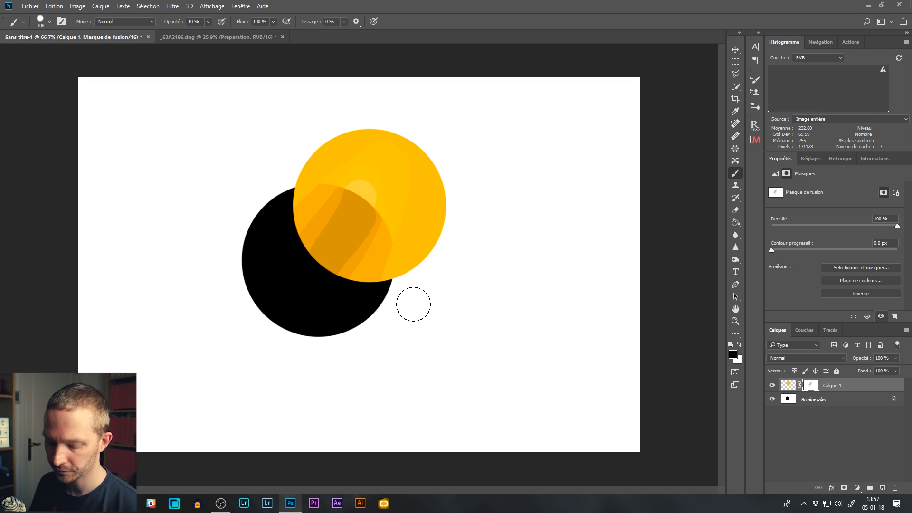
Step: Undo the 10% opacity strokes on the mask
key(ctrl+alt+z)
key(ctrl+alt+z)
key(ctrl+alt+z)
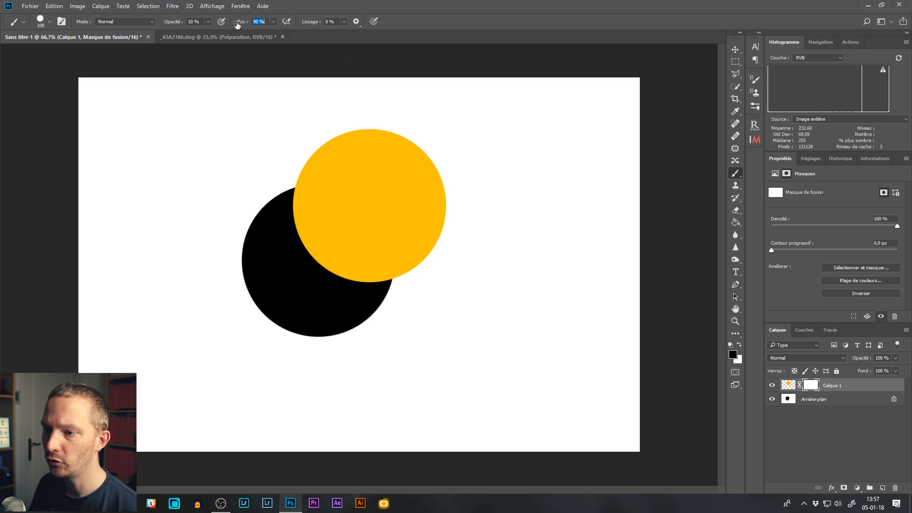
Step: Set the brush to 100% opacity and 5% flow, and build up black on the mask where the two discs overlap
key(0)
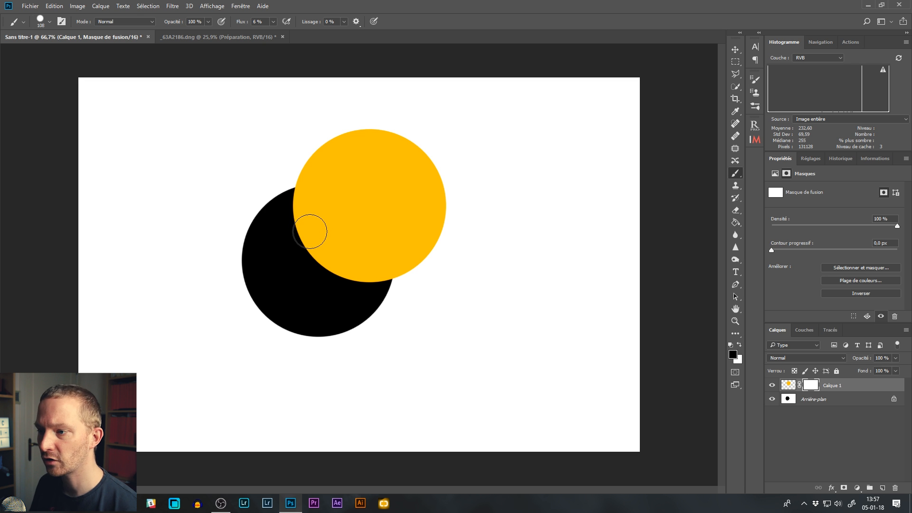
drag(243, 25, 240, 25)
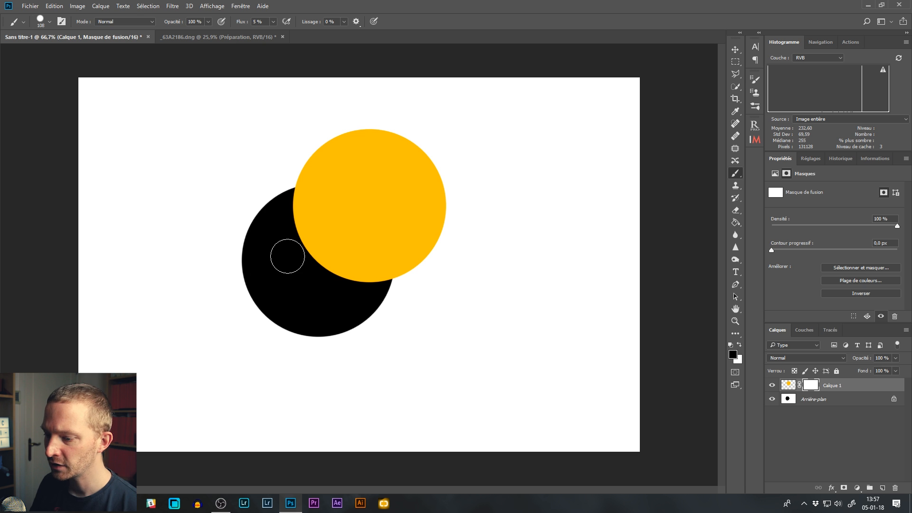
mouse_move(291, 251)
mouse_down()
mouse_move(346, 208)
mouse_move(356, 216)
mouse_move(355, 272)
mouse_move(319, 277)
mouse_move(304, 257)
mouse_move(306, 234)
mouse_move(341, 211)
mouse_move(358, 258)
mouse_move(332, 274)
mouse_move(313, 256)
mouse_move(318, 224)
mouse_move(339, 228)
mouse_move(336, 262)
mouse_move(318, 243)
mouse_move(332, 260)
mouse_move(330, 231)
mouse_move(327, 250)
mouse_move(344, 248)
mouse_move(341, 234)
mouse_move(326, 229)
mouse_move(331, 247)
mouse_move(319, 264)
mouse_move(301, 258)
mouse_move(316, 246)
mouse_move(325, 257)
mouse_move(310, 285)
mouse_move(327, 272)
mouse_move(309, 275)
mouse_move(328, 268)
mouse_move(327, 239)
mouse_move(323, 266)
mouse_move(313, 259)
mouse_move(291, 279)
mouse_move(324, 267)
mouse_up()
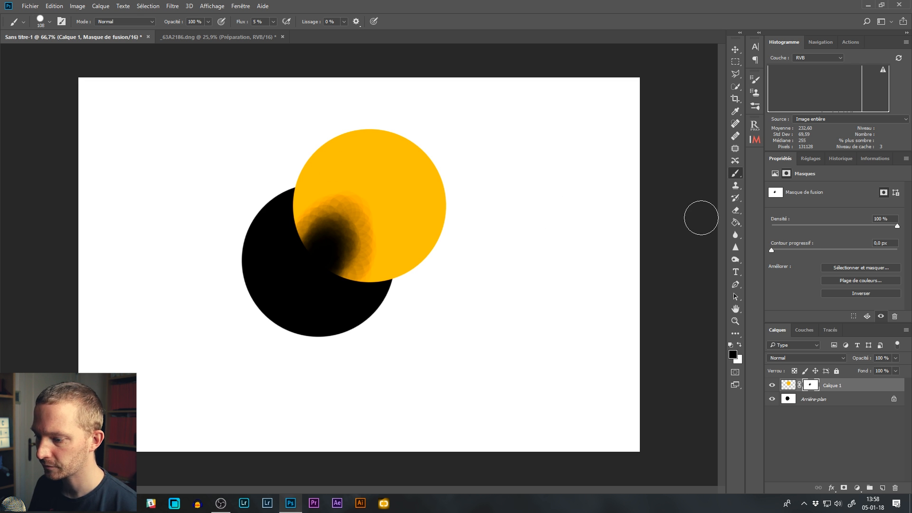
Step: Undo the low-flow painting and repaint the overlap on the mask with a soft 183 px brush to fade the yellow disc
key(ctrl+z)
mouse_move(293, 175)
mouse_down()
mouse_move(304, 179)
mouse_move(307, 147)
mouse_move(296, 237)
mouse_move(304, 145)
mouse_move(277, 77)
mouse_move(279, 136)
mouse_move(273, 122)
mouse_move(272, 36)
mouse_move(281, 77)
mouse_move(288, 21)
mouse_move(291, 48)
mouse_move(329, 4)
mouse_move(291, 108)
mouse_move(293, 85)
mouse_up()
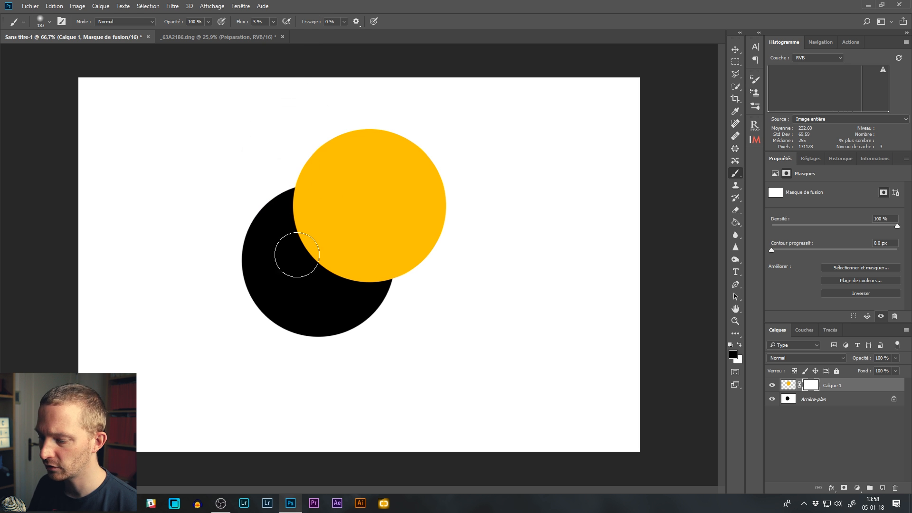
mouse_move(319, 241)
mouse_down()
mouse_move(309, 264)
mouse_move(330, 267)
mouse_move(321, 299)
mouse_move(307, 300)
mouse_move(316, 274)
mouse_move(296, 276)
mouse_move(304, 255)
mouse_move(337, 257)
mouse_move(344, 276)
mouse_move(362, 249)
mouse_move(301, 290)
mouse_move(311, 249)
mouse_move(282, 265)
mouse_move(319, 250)
mouse_move(320, 275)
mouse_move(341, 261)
mouse_move(315, 293)
mouse_move(341, 267)
mouse_move(323, 238)
mouse_move(298, 280)
mouse_move(310, 278)
mouse_move(307, 302)
mouse_move(337, 253)
mouse_move(316, 227)
mouse_move(328, 241)
mouse_move(346, 233)
mouse_move(338, 231)
mouse_move(336, 250)
mouse_move(346, 280)
mouse_move(310, 239)
mouse_move(296, 273)
mouse_up()
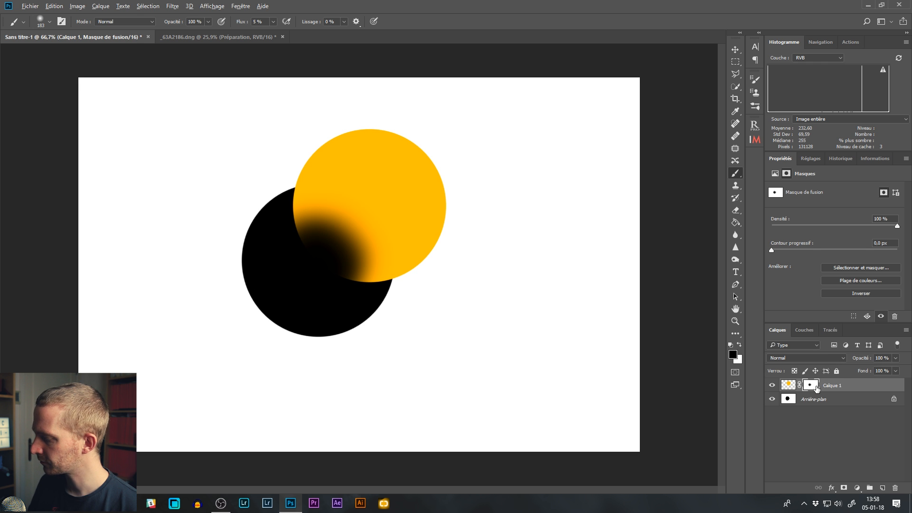
Step: Disable and re-enable the mask of Calque 1 to compare the yellow disc with and without the soft fade
right_click(811, 386)
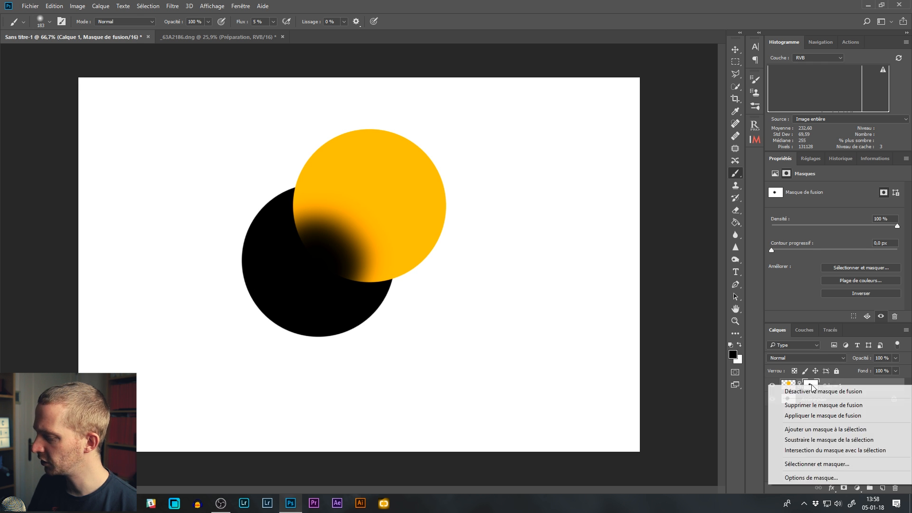
click(816, 395)
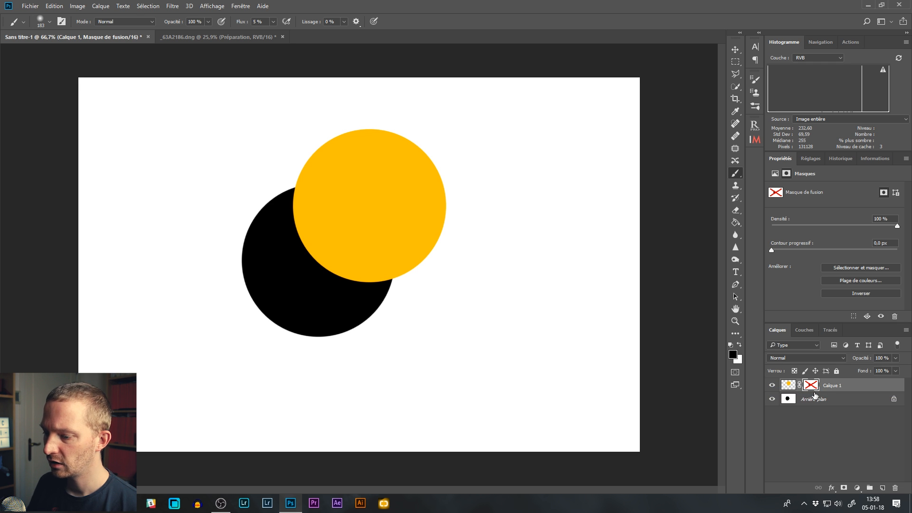
right_click(811, 385)
click(813, 391)
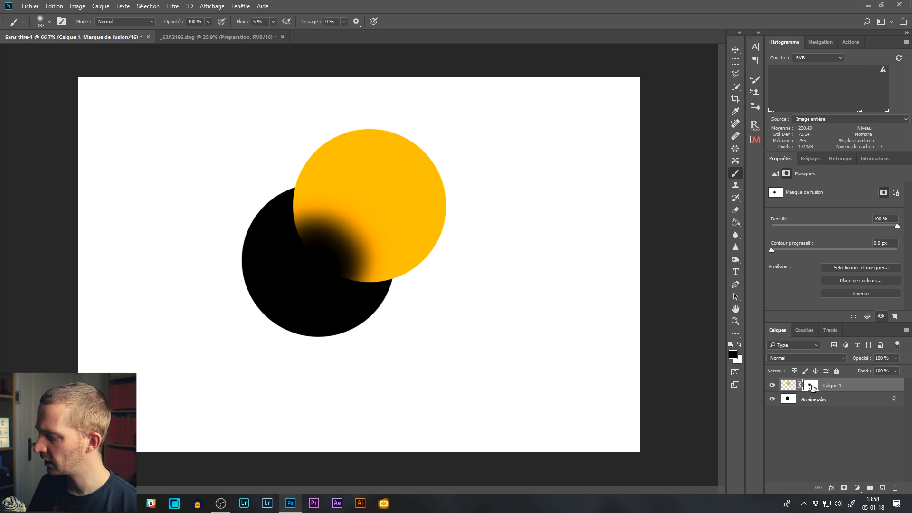
Step: Display the softly painted mask of Calque 1 on its own twice, returning to the normal image view each time
alt+click(811, 385)
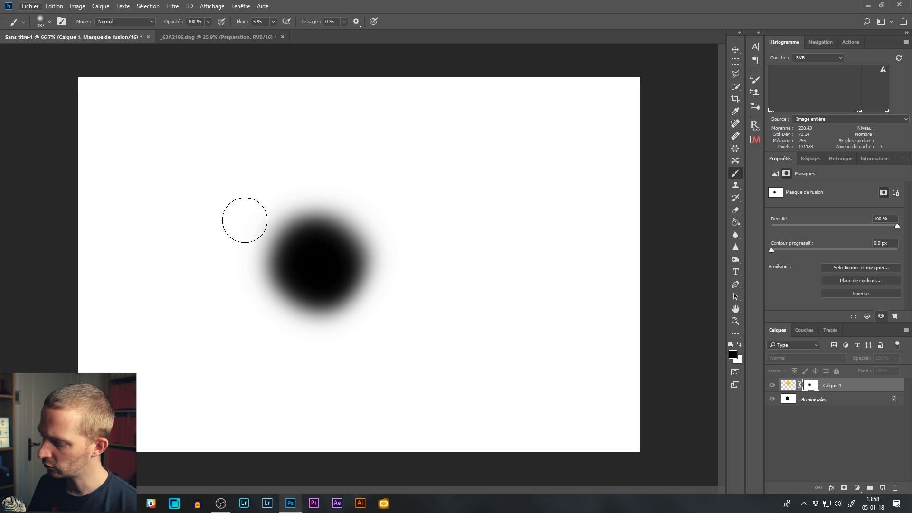
alt+click(810, 385)
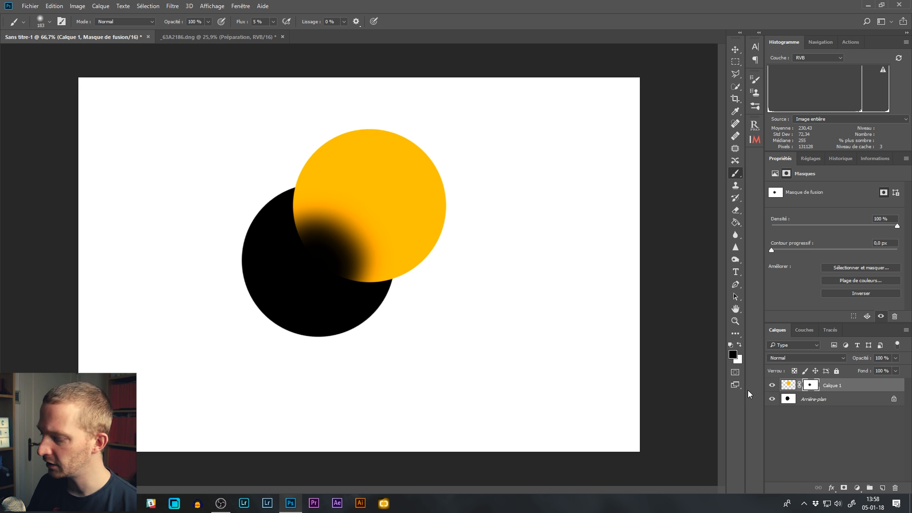
alt+click(817, 384)
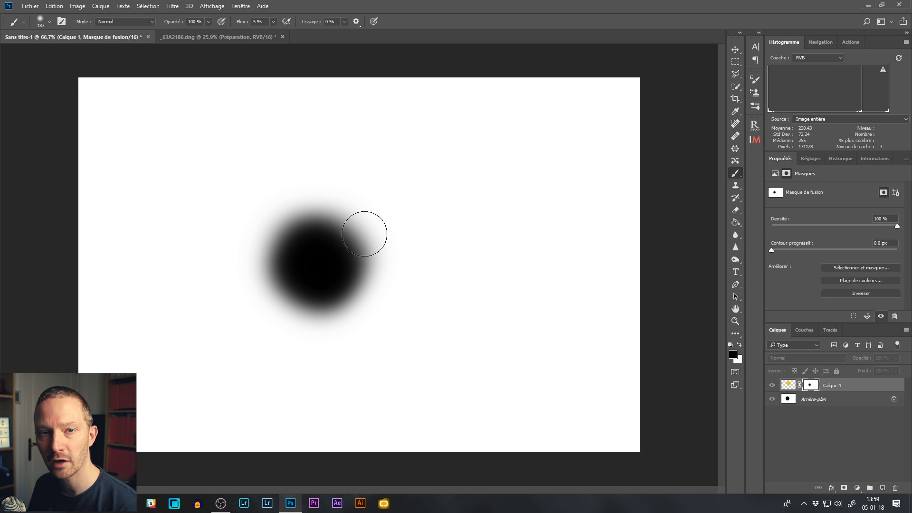
click(826, 386)
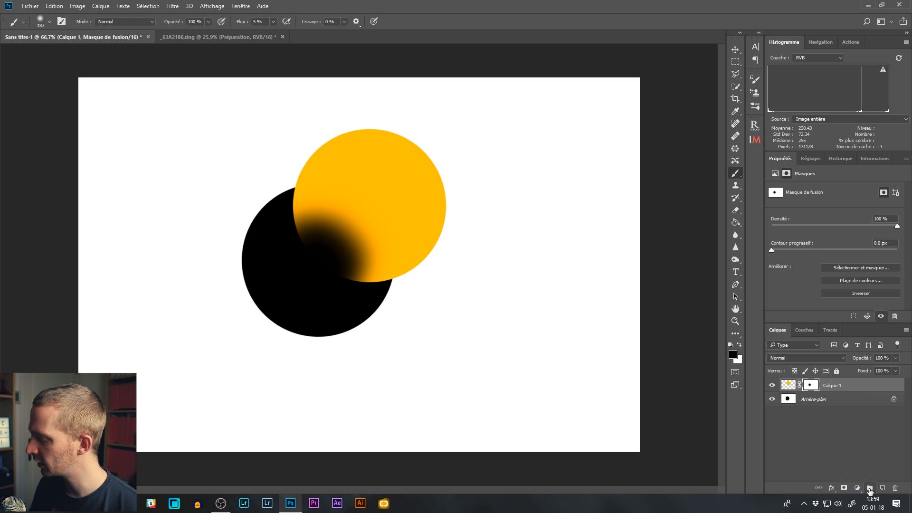
Step: Add a Teinte/Saturation adjustment layer above Calque 1 with hue -37, and invert its mask to black and back to white
click(856, 387)
click(856, 486)
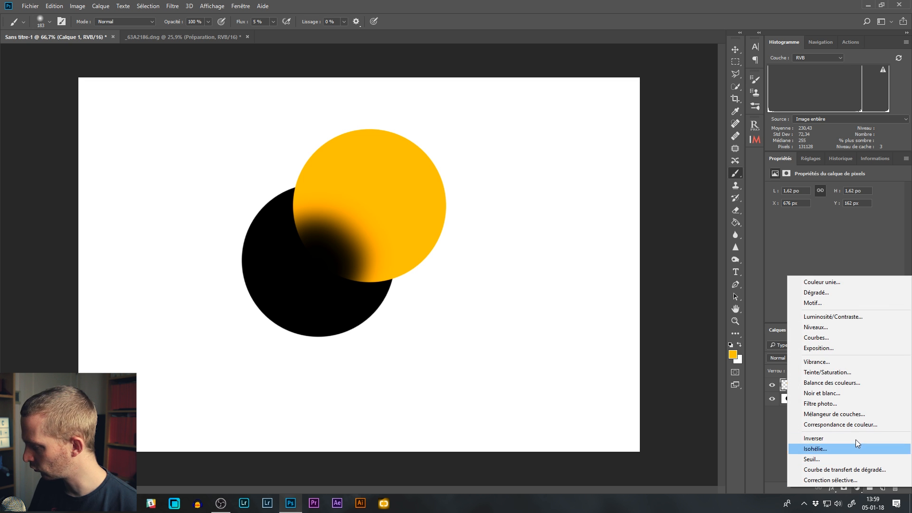
click(846, 374)
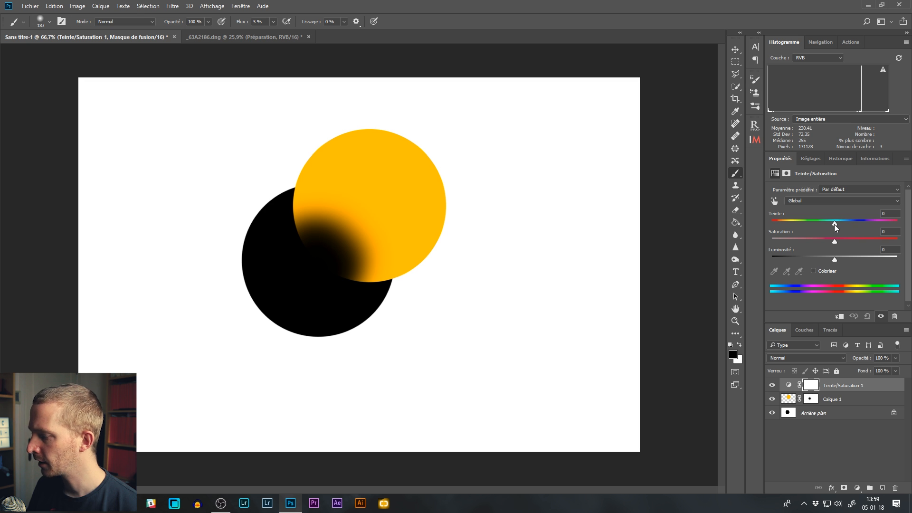
drag(835, 224, 811, 230)
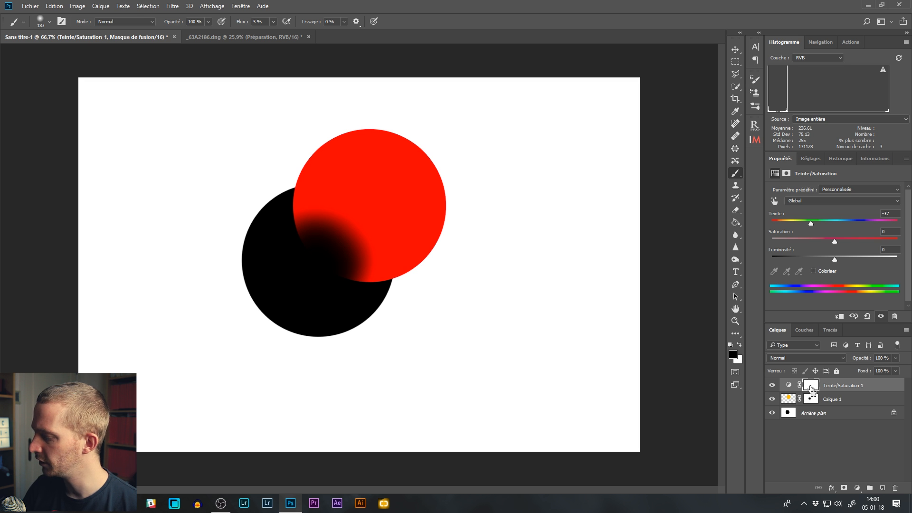
key(ctrl+i)
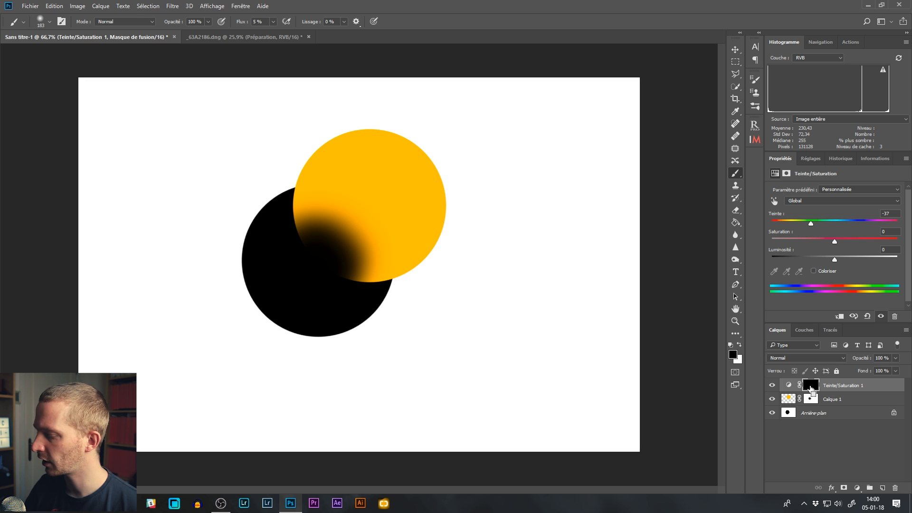
key(ctrl+i)
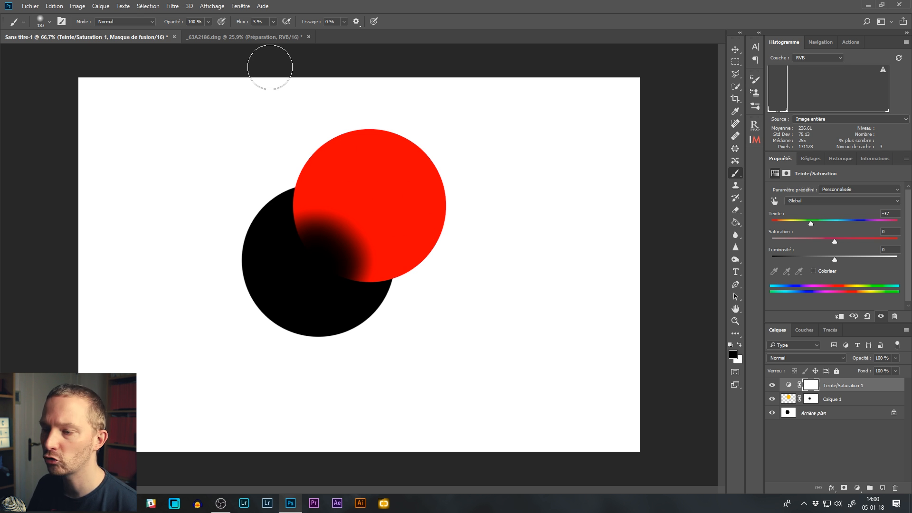
Step: Switch to the _63A2186.dng document and compare the eye with and without the Corrections des défauts layer inside the Préparation group
click(248, 36)
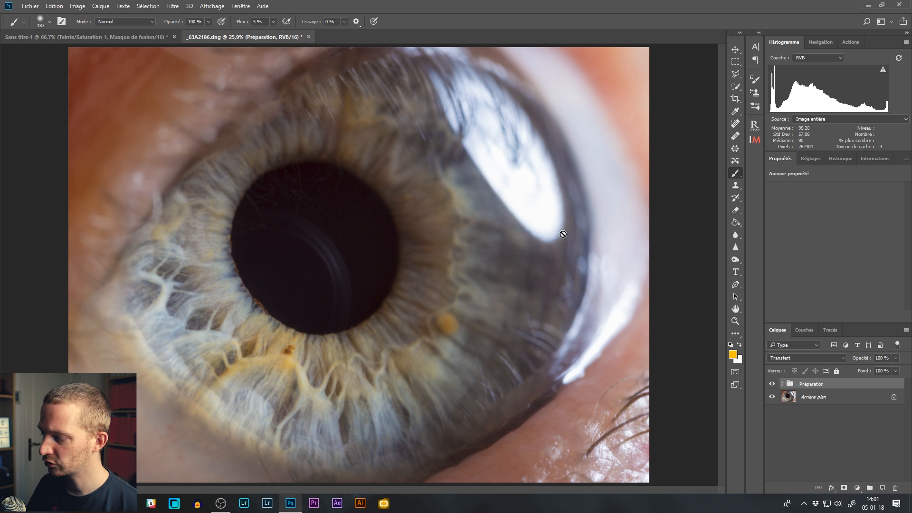
click(782, 385)
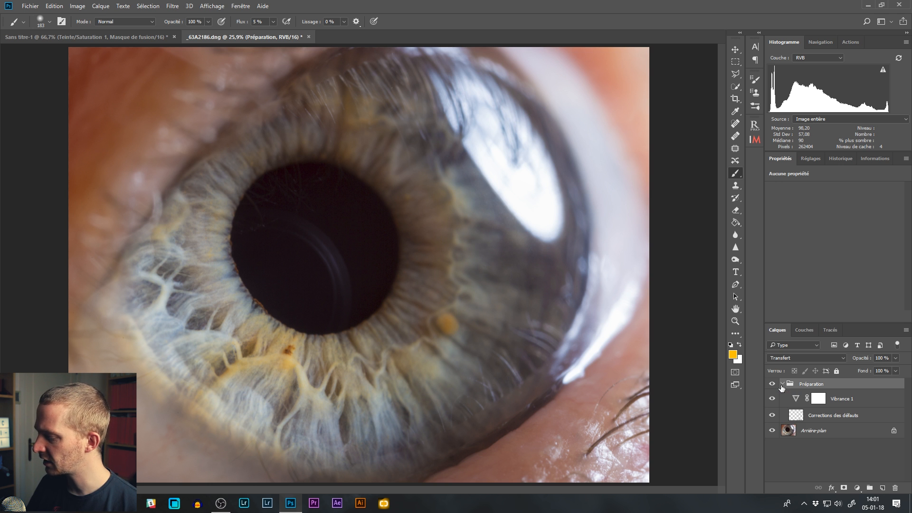
click(772, 416)
click(772, 416)
click(772, 416)
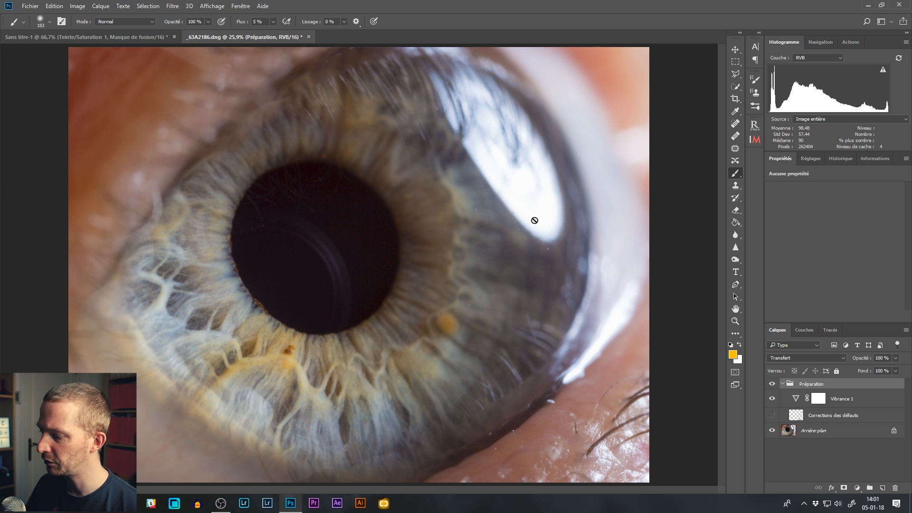
click(772, 415)
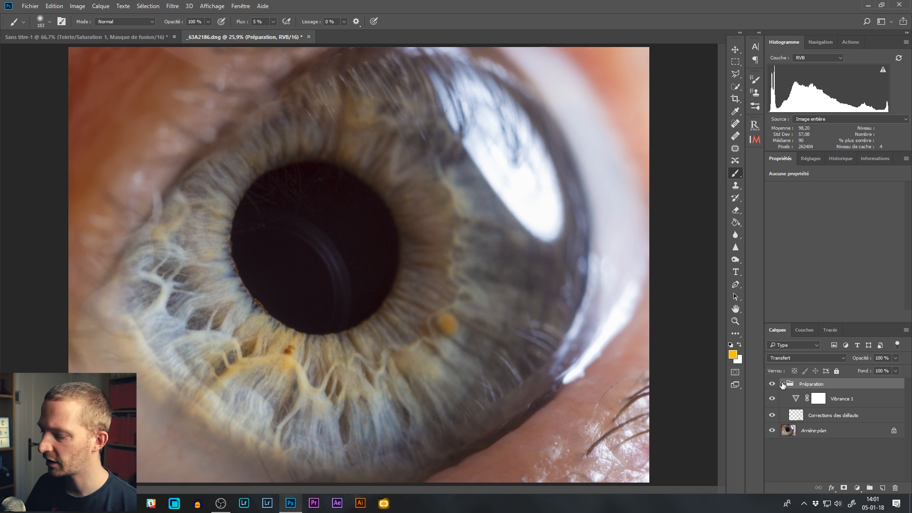
click(782, 383)
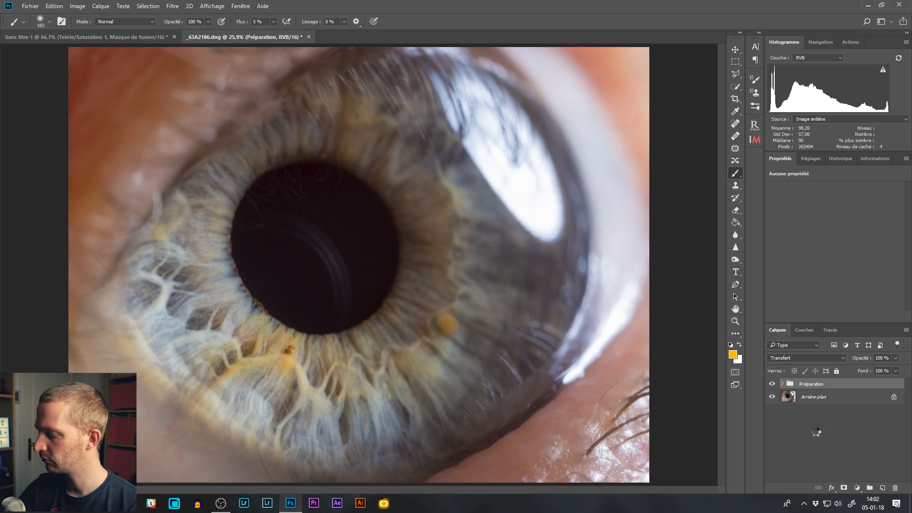
Step: Stamp all visible layers into a new layer above the Préparation group, and toggle both layer and group to compare the image
key(ctrl+shift+alt+e)
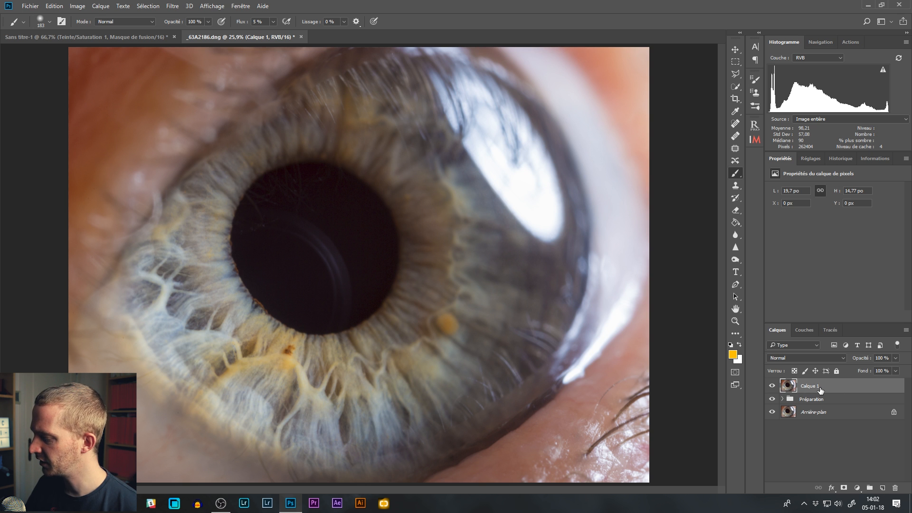
click(773, 387)
click(773, 386)
click(773, 387)
click(773, 386)
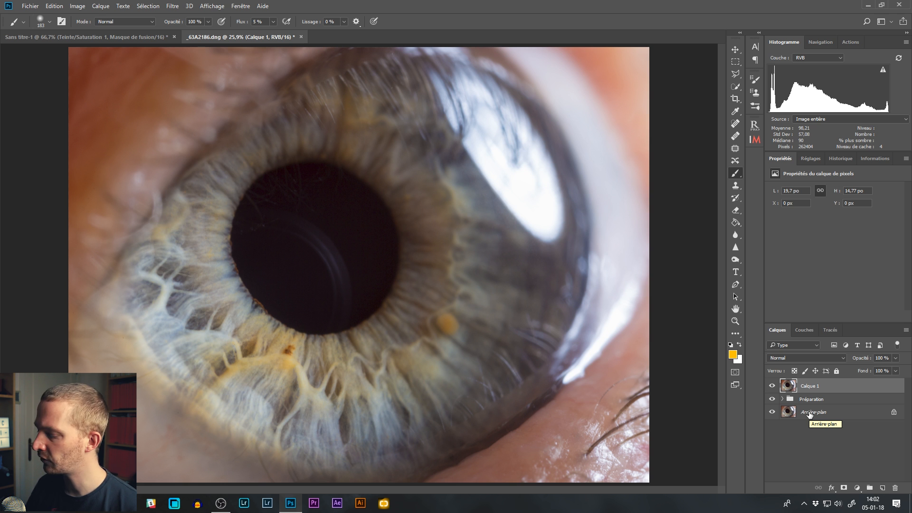
click(773, 387)
click(772, 400)
click(772, 400)
click(772, 386)
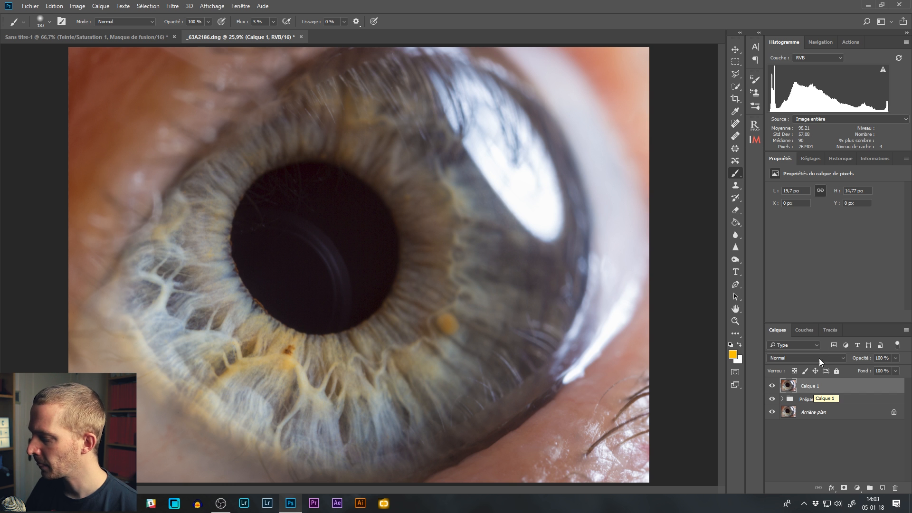
Step: Rename the merged layer above the Préparation group as Eclaircir
double_click(807, 385)
text(E)
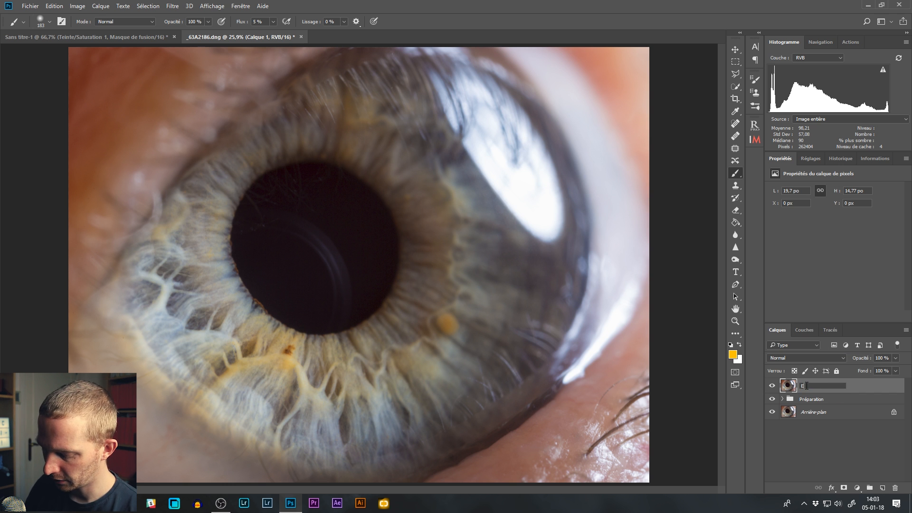
text(claircirc)
key(Return)
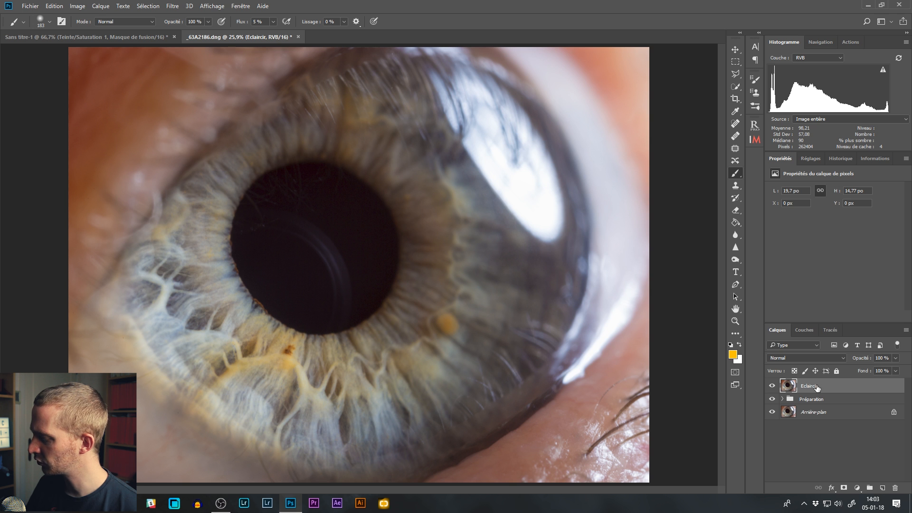
Step: Duplicate the Eclaircir layer and name the copy Assombrir
drag(817, 388, 882, 488)
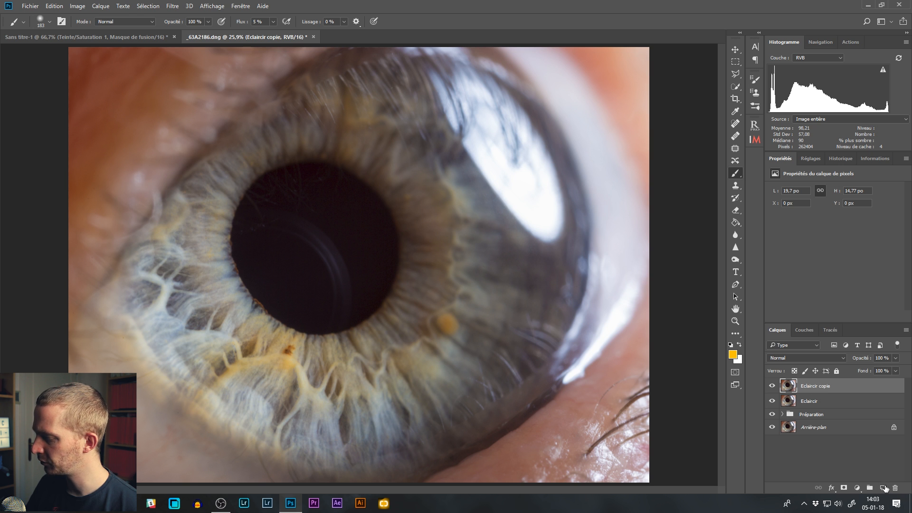
double_click(828, 387)
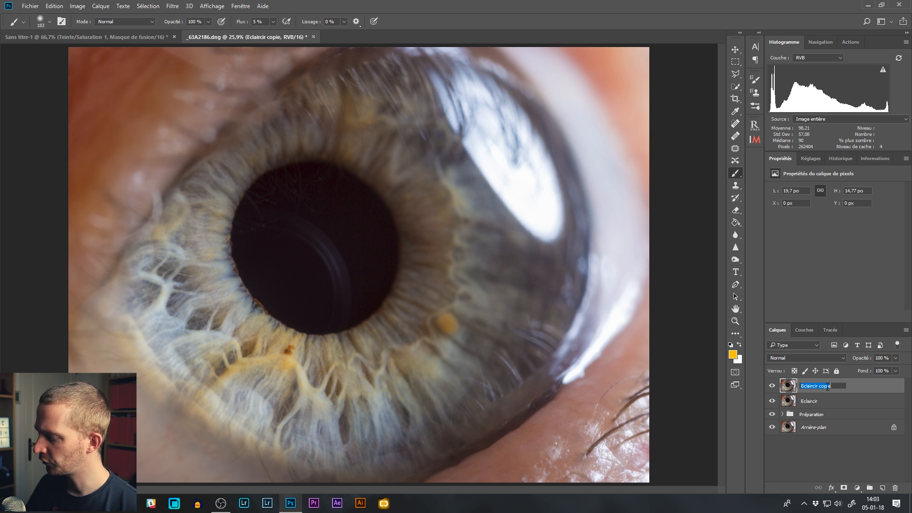
text(Assombrir)
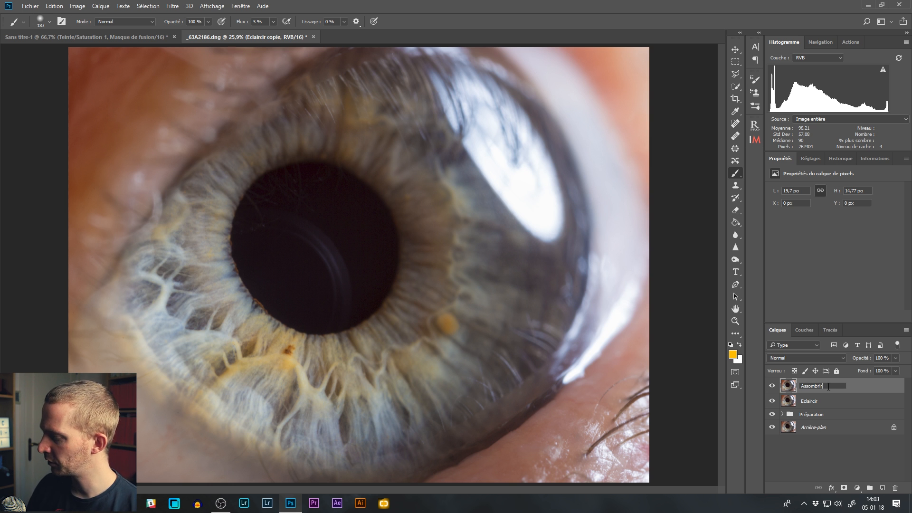
key(Return)
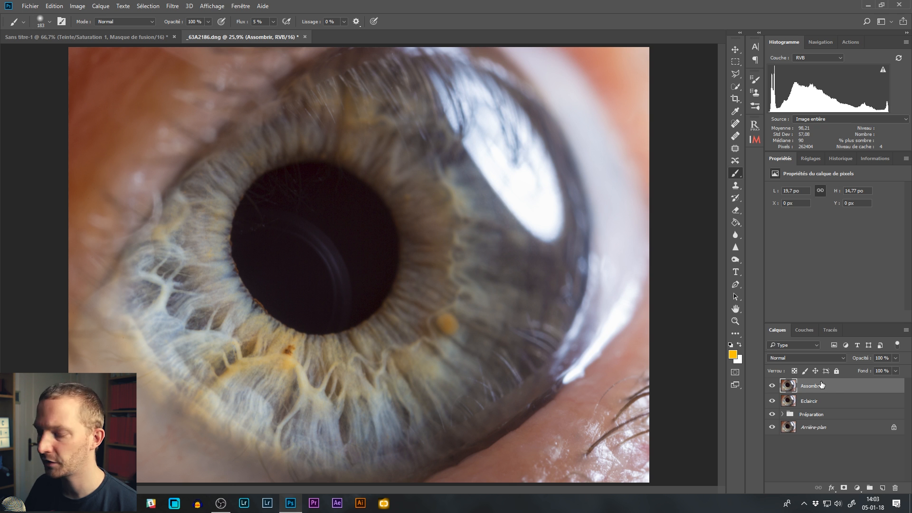
Step: Hide the Assombrir layer and set the blend mode of the Eclaircir layer to Superposition
click(773, 386)
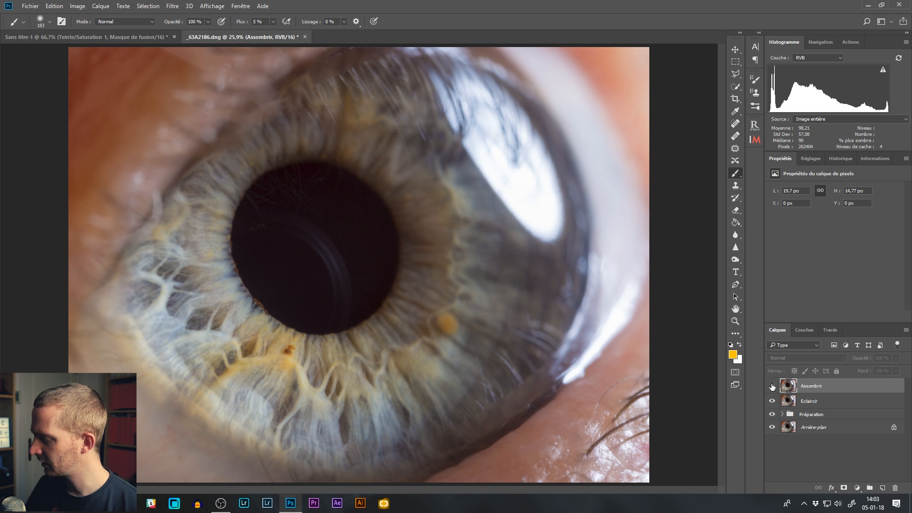
click(828, 405)
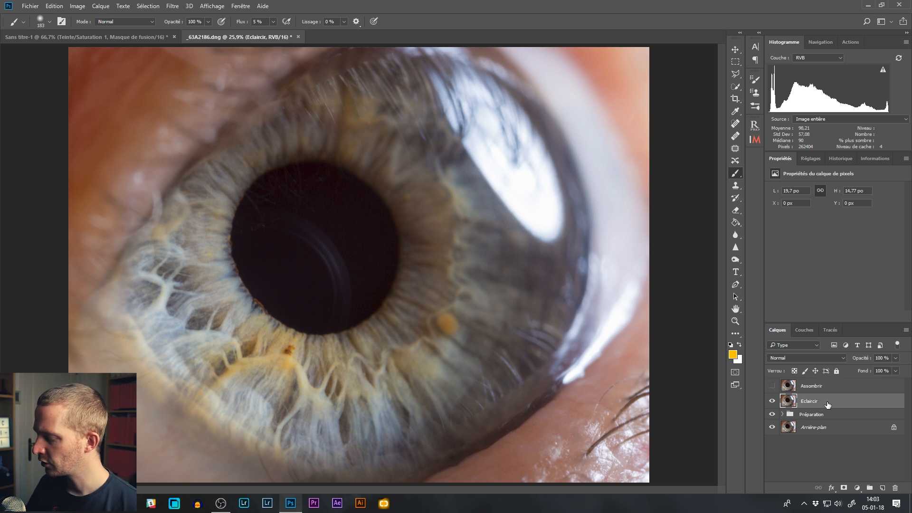
click(813, 357)
key(Escape)
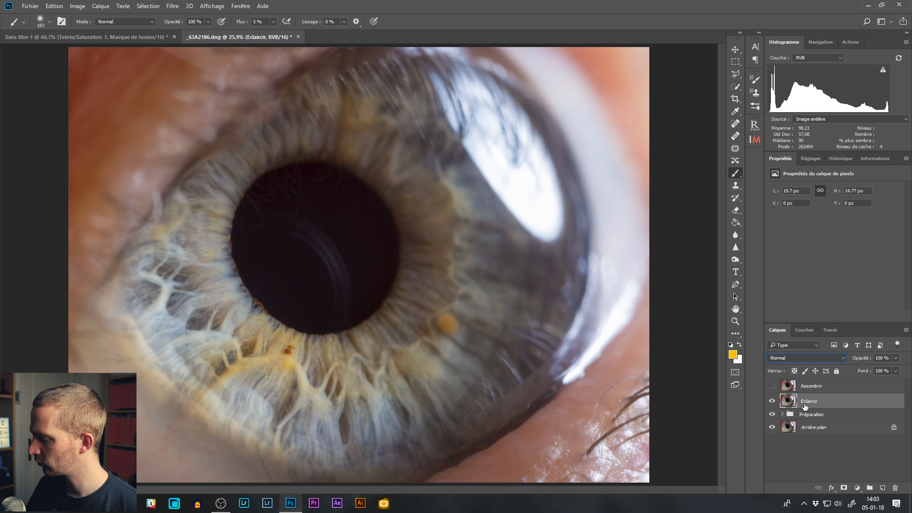
click(806, 357)
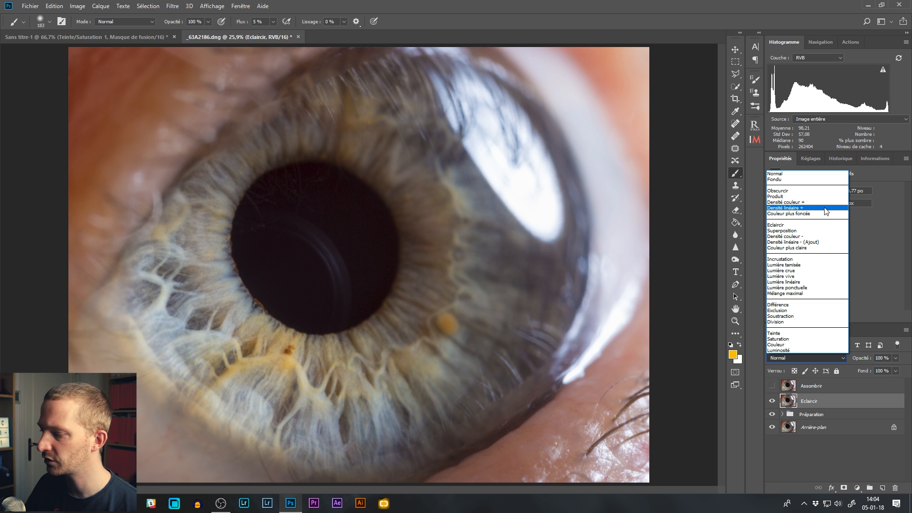
click(784, 230)
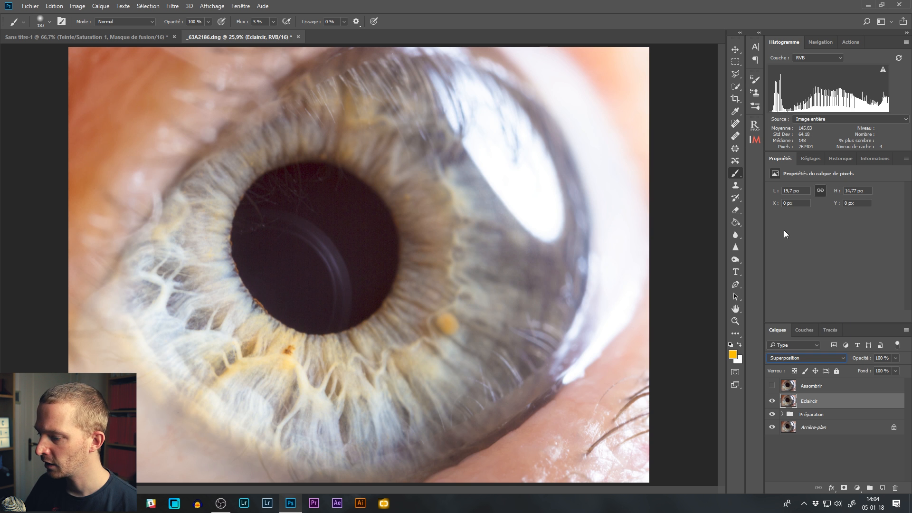
Step: Toggle the Eclaircir layer off and on to compare the brightening, and refresh the histogram with uncached data
click(772, 401)
click(772, 401)
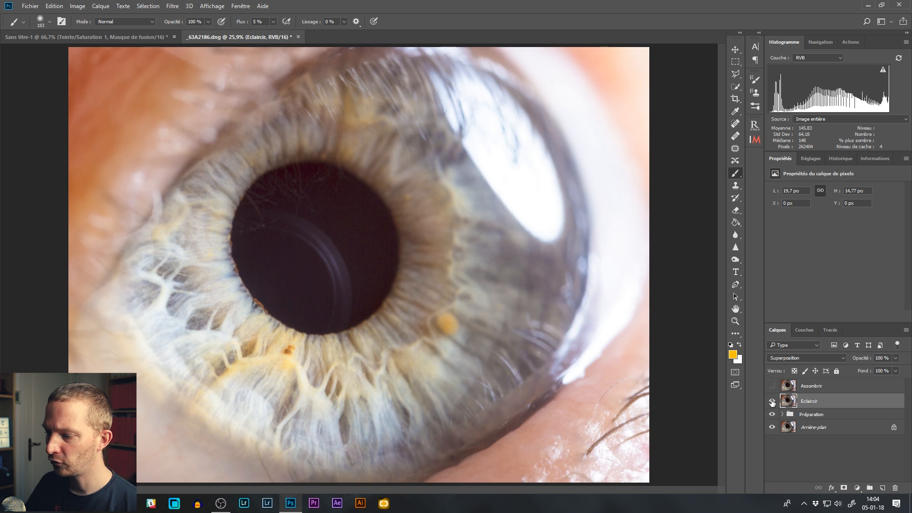
click(772, 401)
click(772, 401)
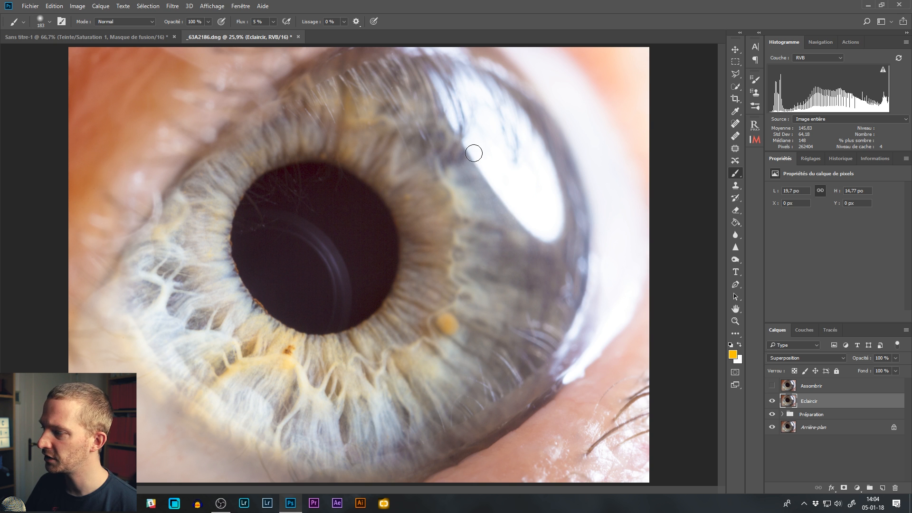
click(883, 70)
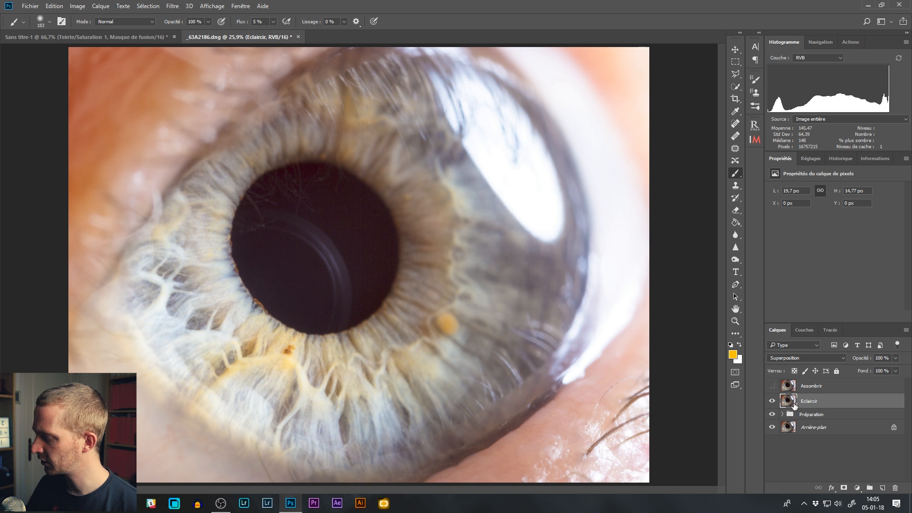
Step: Add a white layer mask to the Eclaircir layer and ready the Brush tool with black as the foreground colour
click(844, 488)
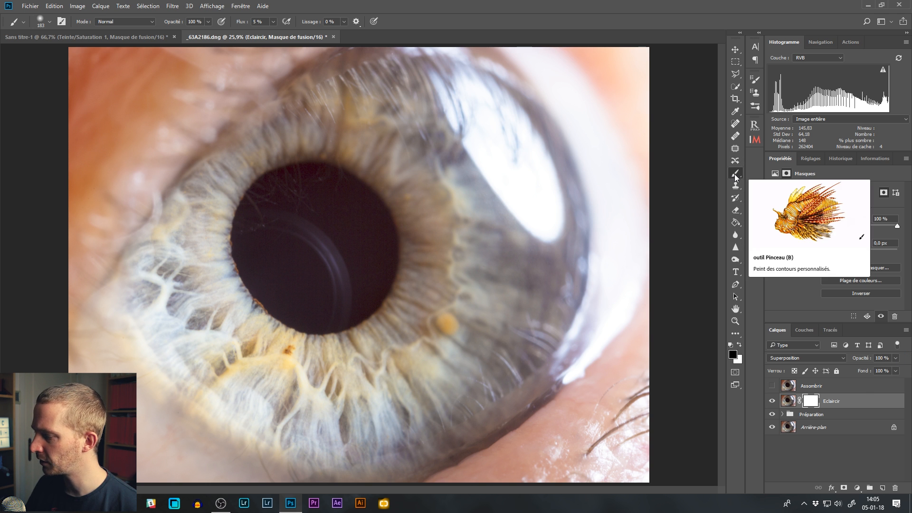
key(i)
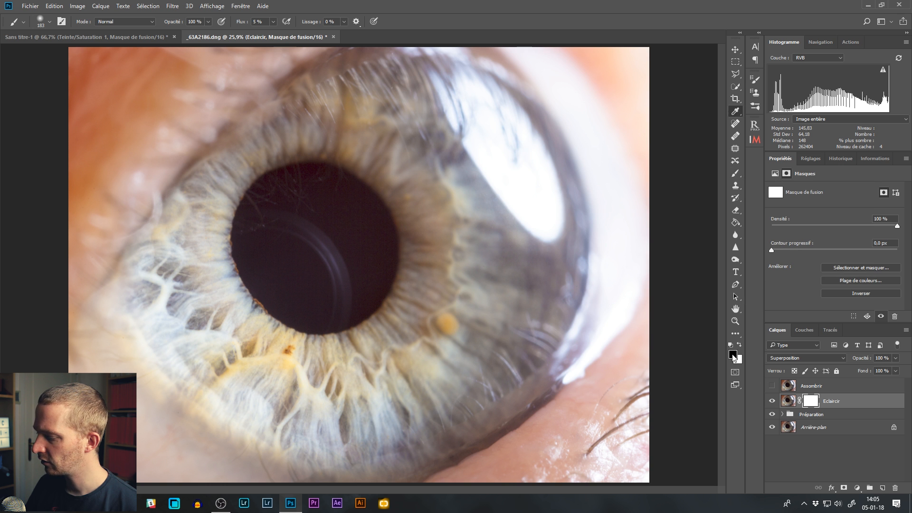
click(733, 357)
click(713, 205)
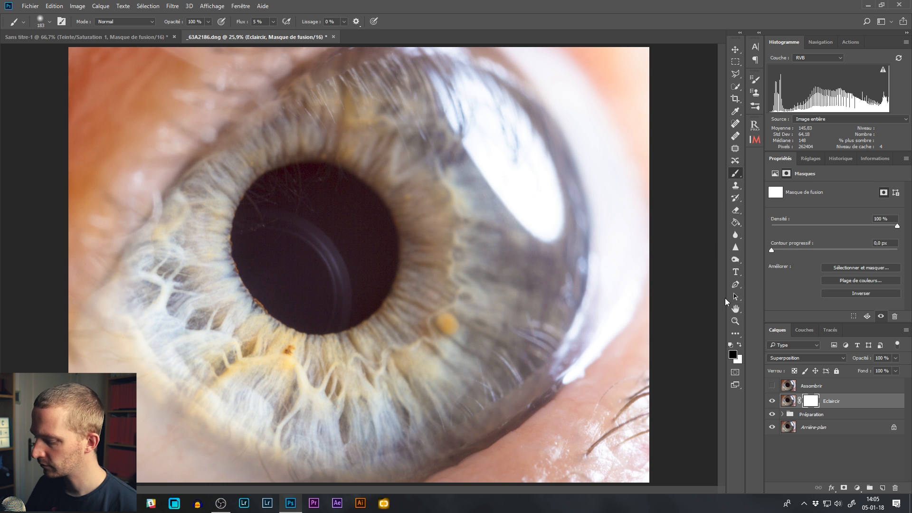
key(x)
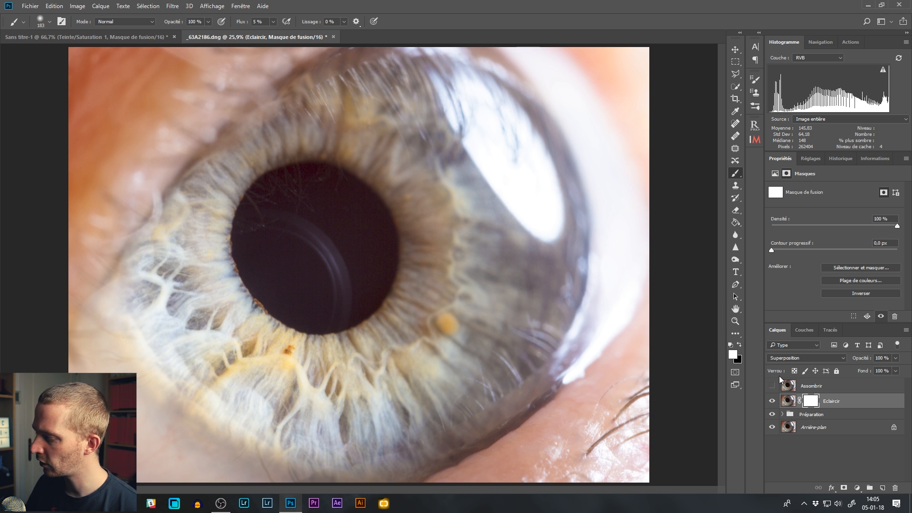
key(x)
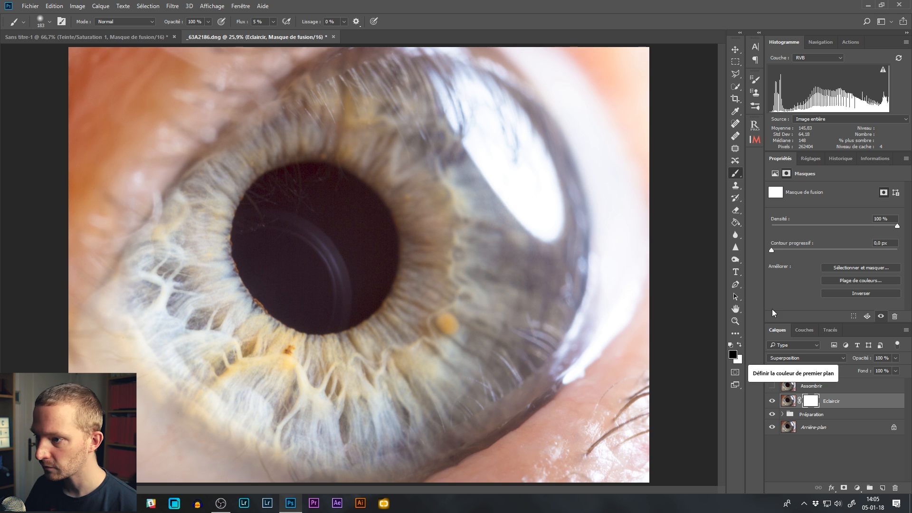
Step: Enlarge the brush over the pupil to a 562 px diameter with 0% hardness
mouse_move(302, 232)
mouse_down()
mouse_move(332, 200)
mouse_move(324, 176)
mouse_up()
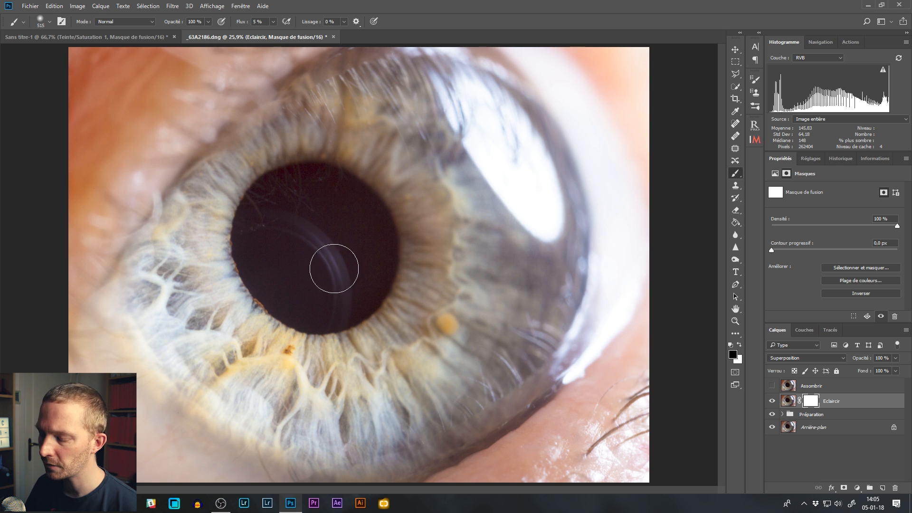
drag(339, 184, 351, 202)
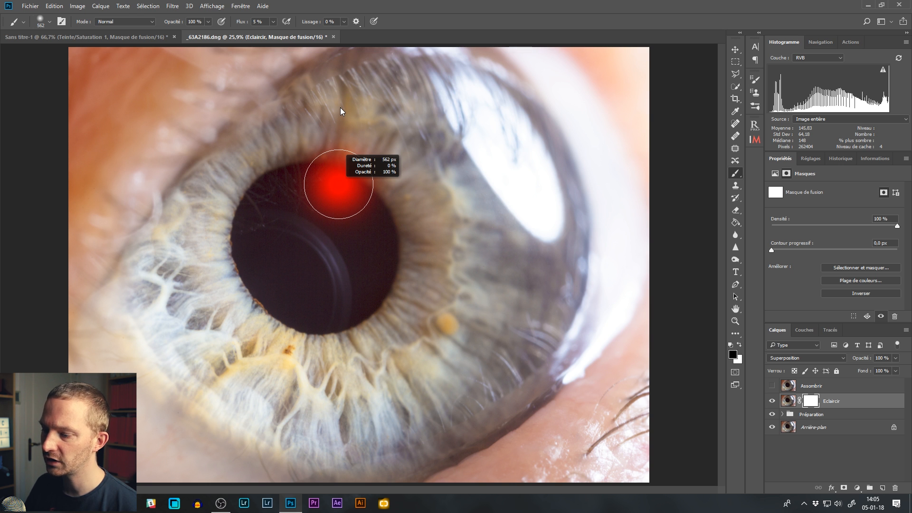
drag(340, 107, 340, 107)
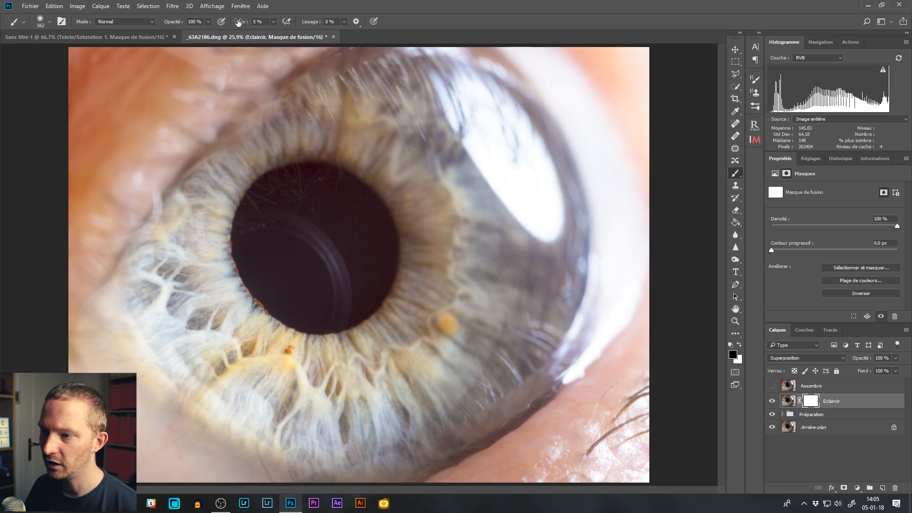
Step: Paint black over the pupil on the Eclaircir mask at 5% flow, and inspect the mask on its own
drag(243, 22, 243, 22)
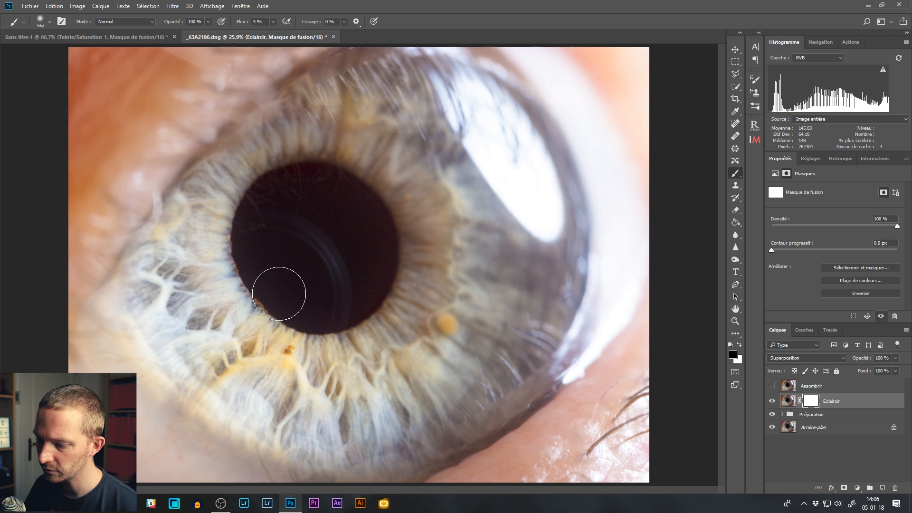
mouse_move(335, 258)
mouse_down()
mouse_move(342, 233)
mouse_move(329, 223)
mouse_move(316, 240)
mouse_up()
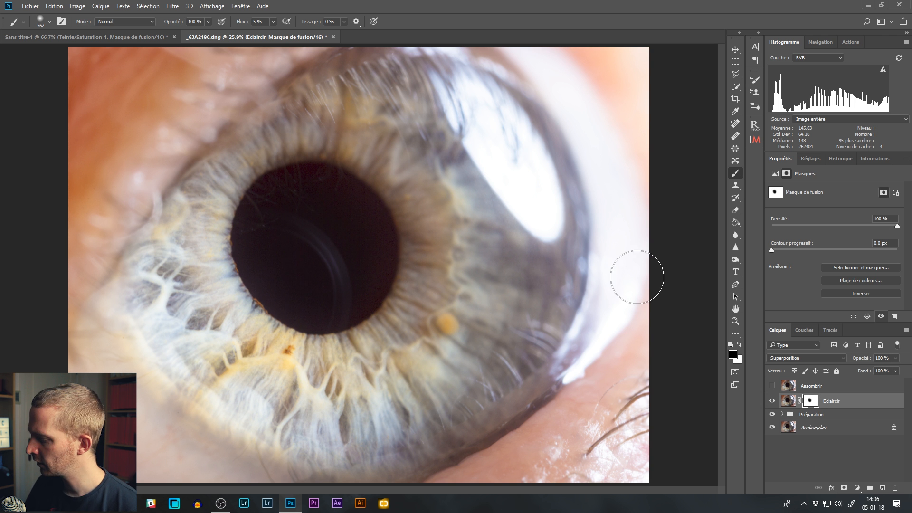
alt+click(813, 403)
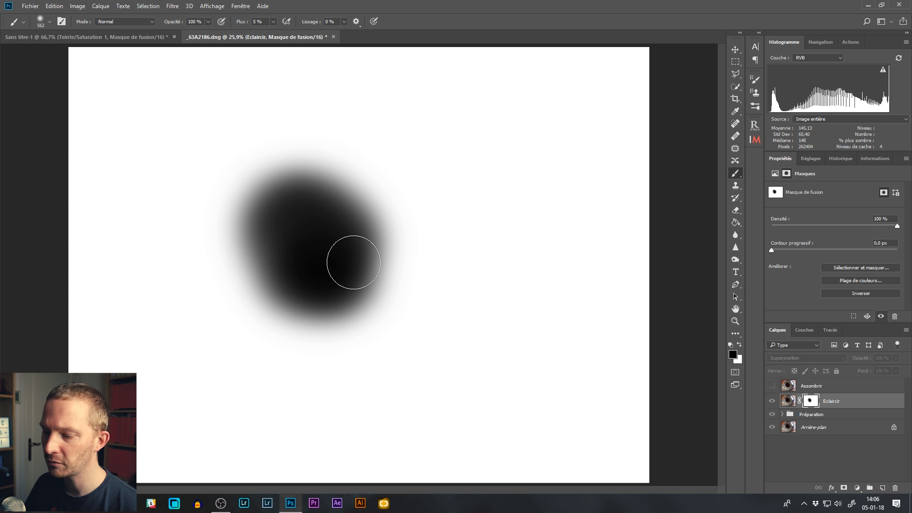
alt+click(811, 403)
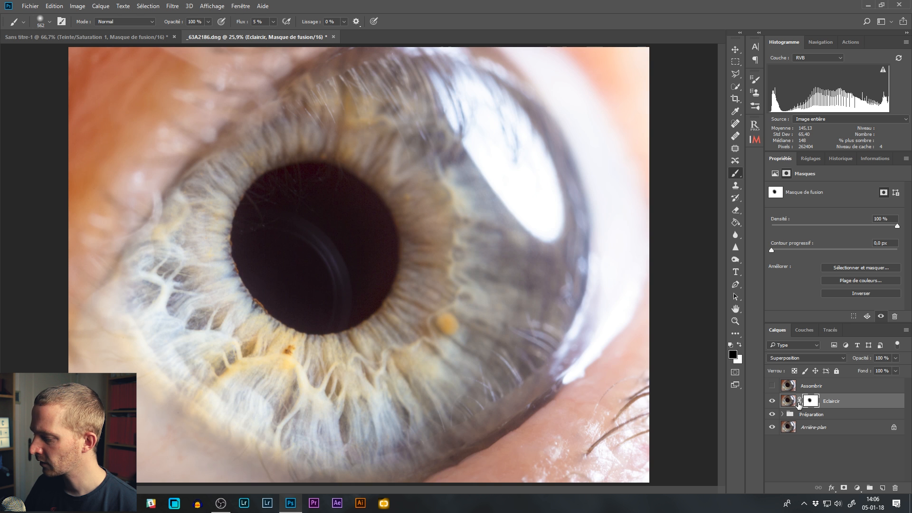
Step: Toggle the Eclaircir layer's visibility to compare the pupil with and without the brightening
click(773, 402)
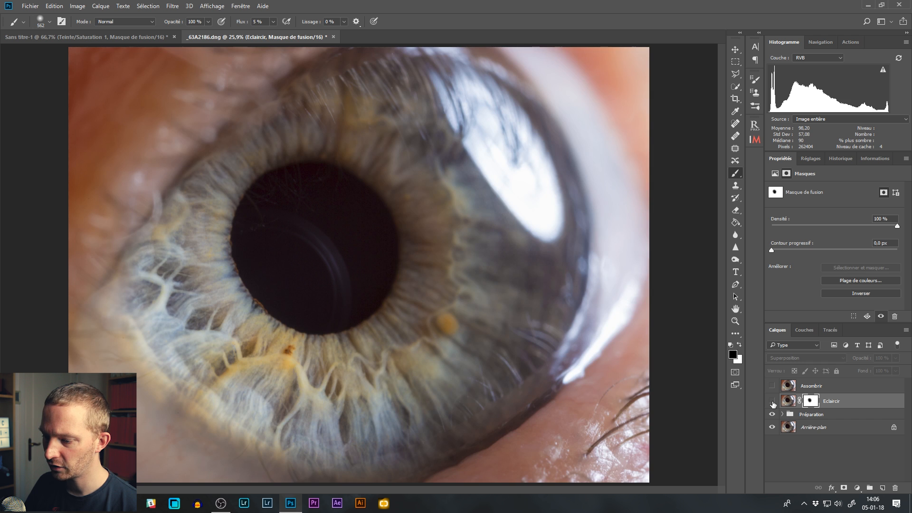
click(772, 402)
click(773, 402)
click(772, 402)
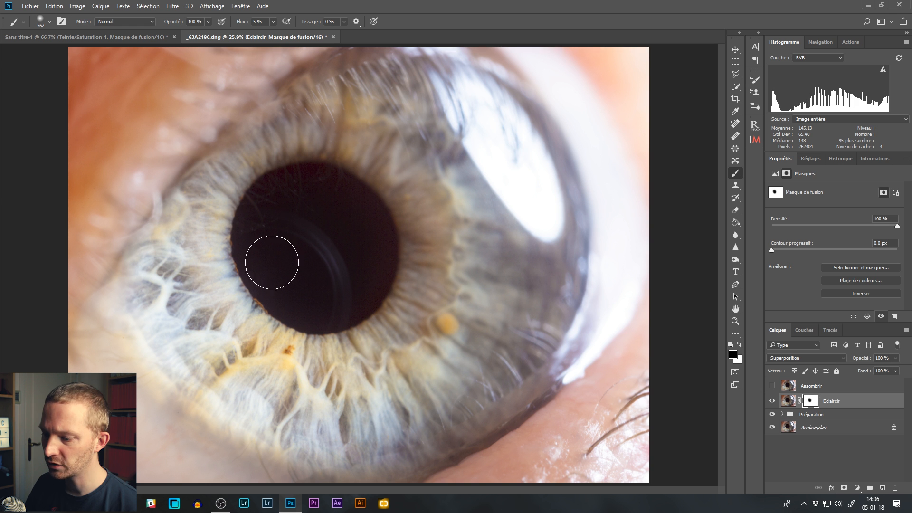
Step: Paint black on the Eclaircir mask over the bright white reflection, ending with a 577 px brush, and refresh the histogram with uncached data
alt+right_click(306, 264)
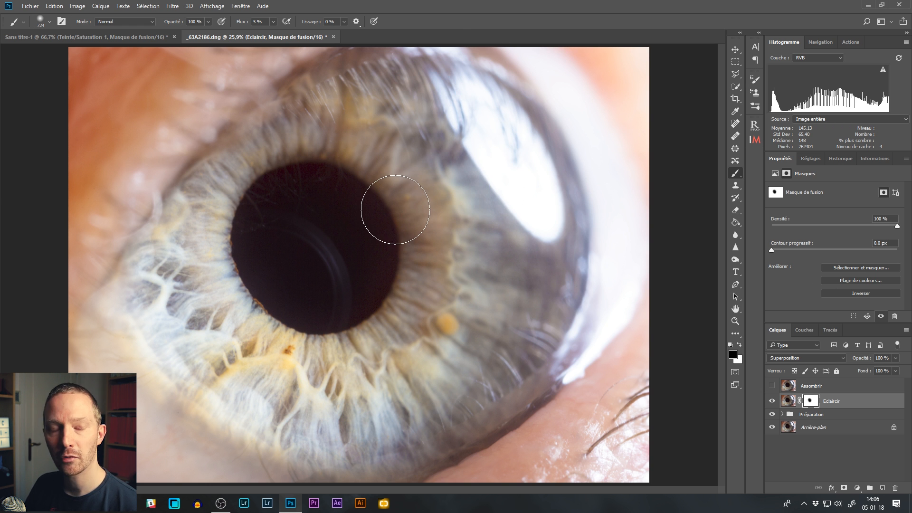
alt+right_click(438, 221)
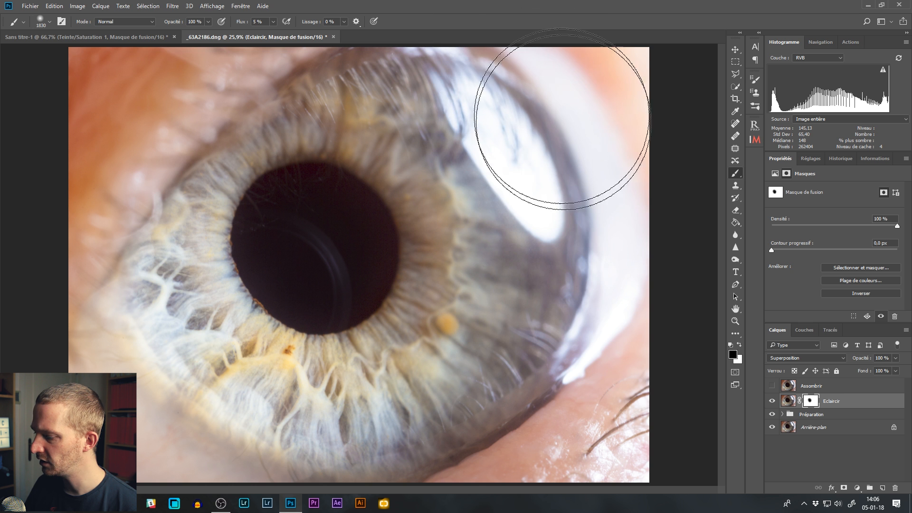
alt+right_click(577, 217)
alt+right_click(533, 169)
drag(509, 167, 503, 167)
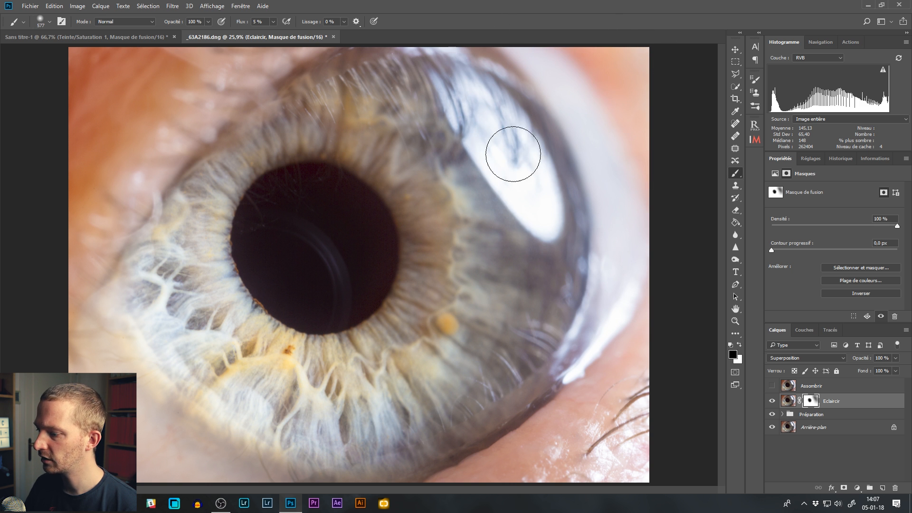
click(883, 69)
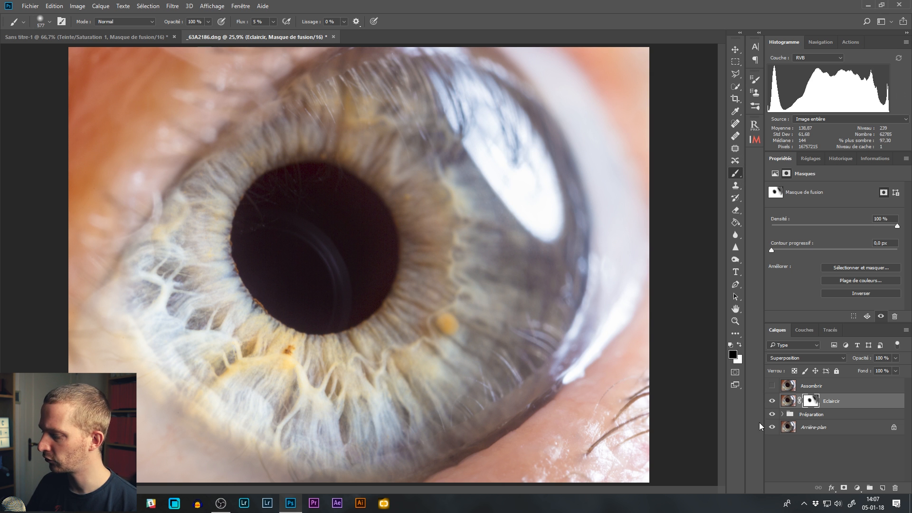
Step: Switch the Eclaircir layer off and on twice to check the masked highlights against the original
click(772, 402)
click(773, 401)
click(773, 402)
click(773, 401)
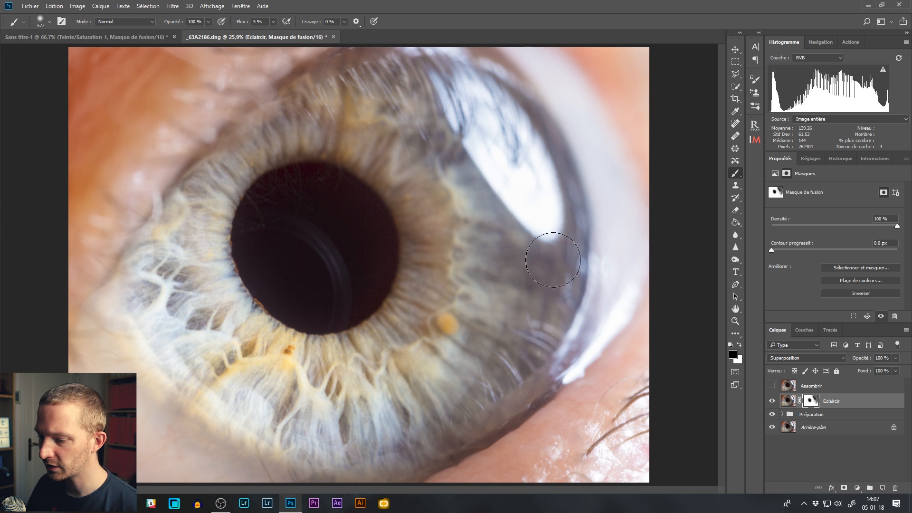
Step: Show the Assombrir layer, set its blend mode to Produit, and toggle it to compare the darkening
click(772, 386)
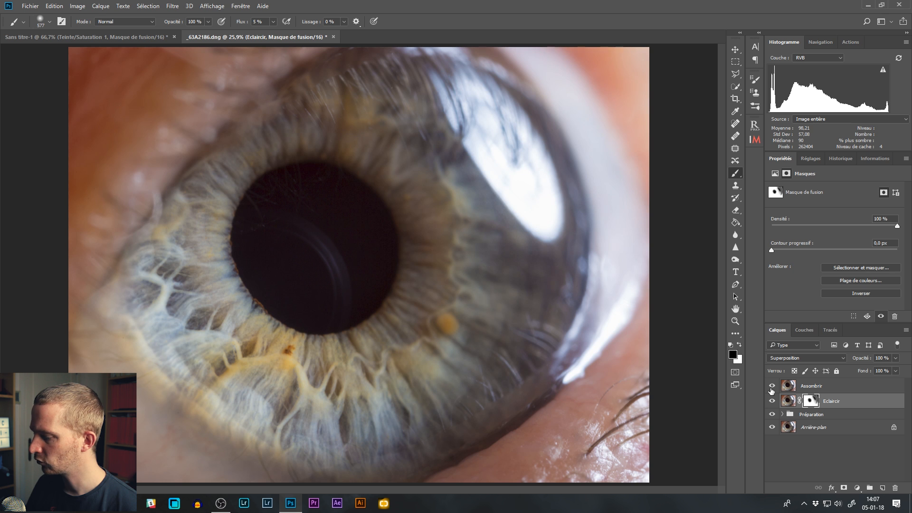
click(808, 387)
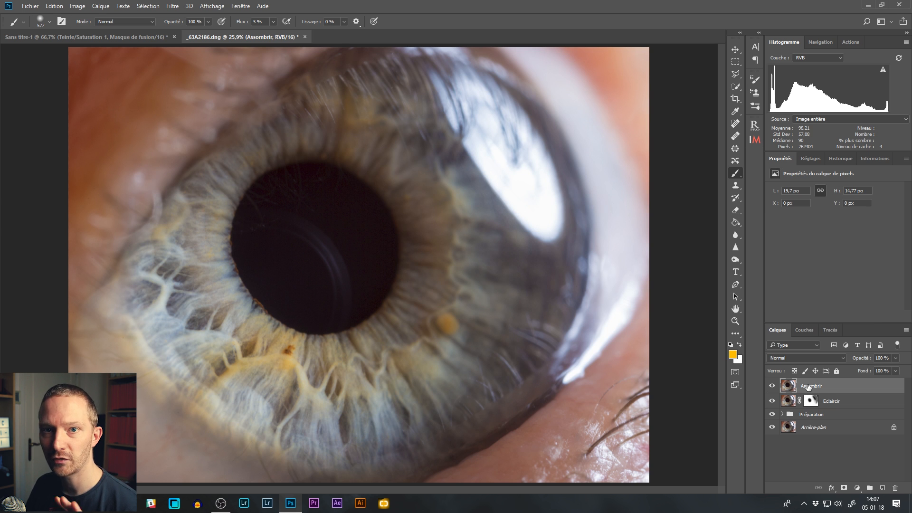
click(796, 358)
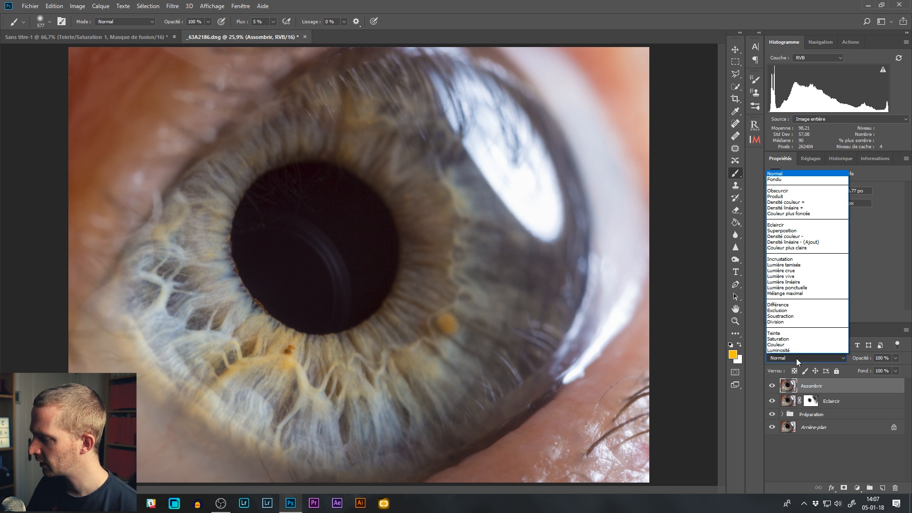
click(802, 197)
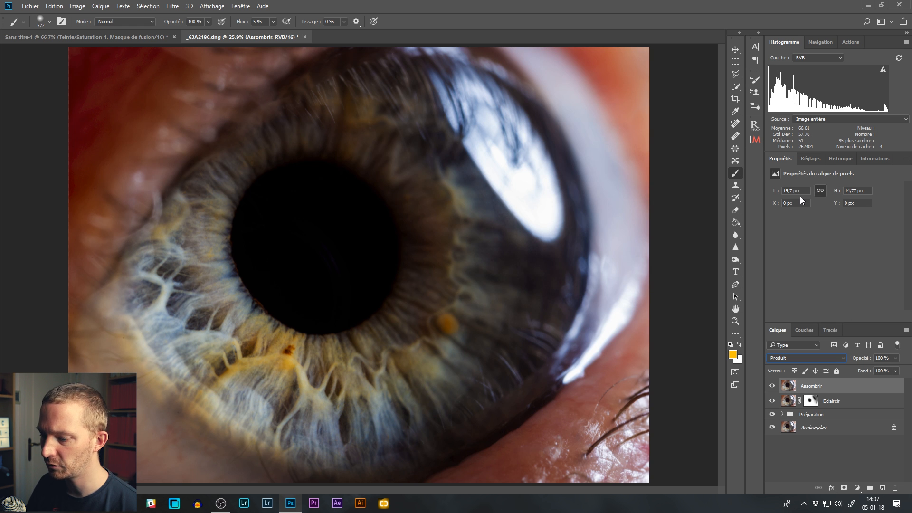
click(772, 387)
click(772, 387)
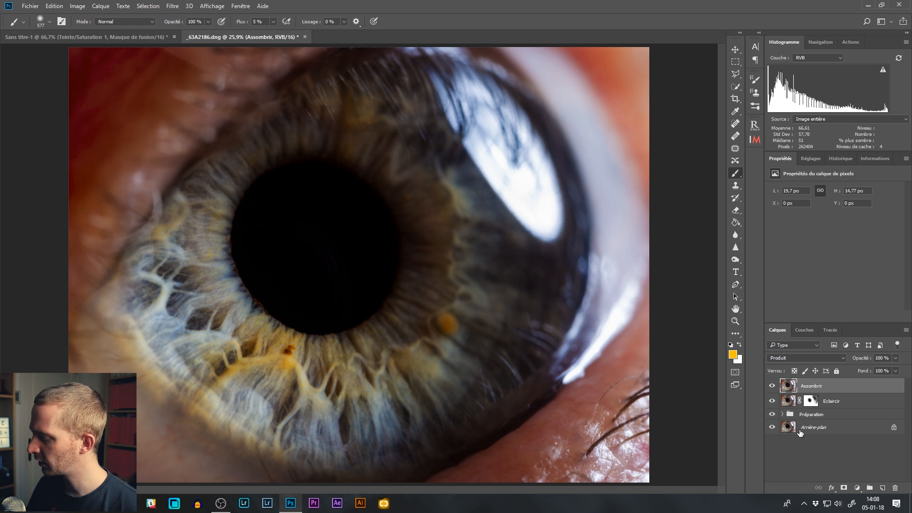
click(844, 489)
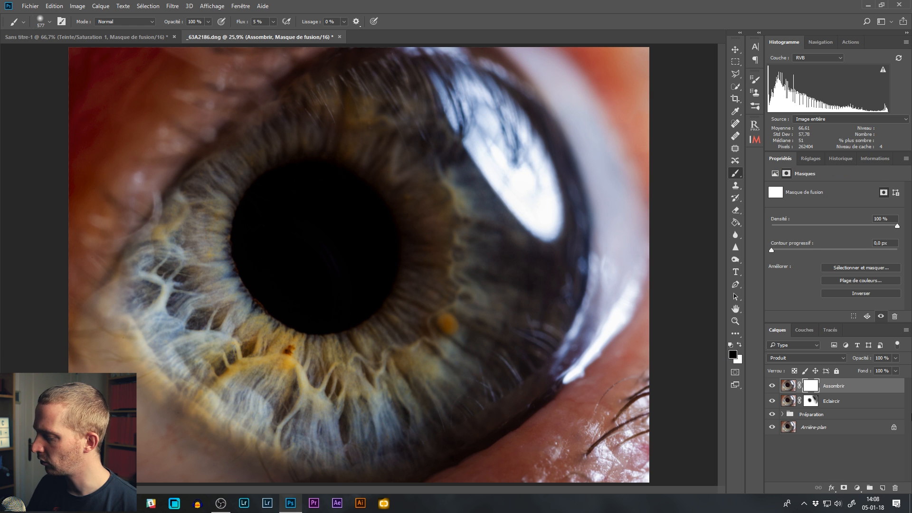
drag(809, 388, 895, 490)
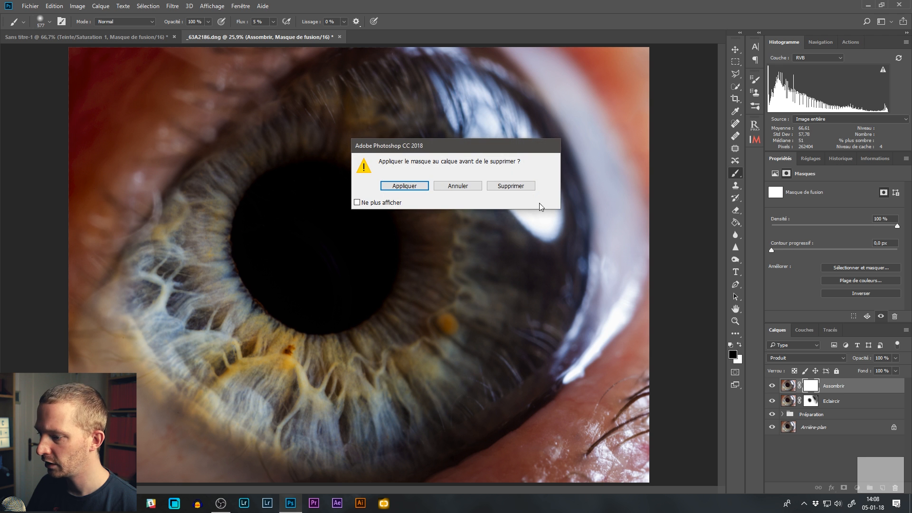
click(512, 187)
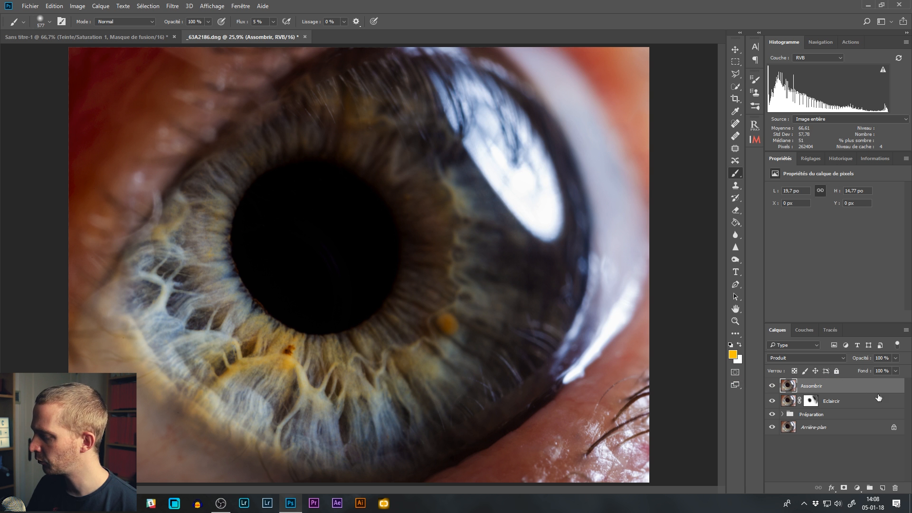
Step: Add a black layer mask to the Assombrir layer and make white the foreground colour
alt+click(844, 488)
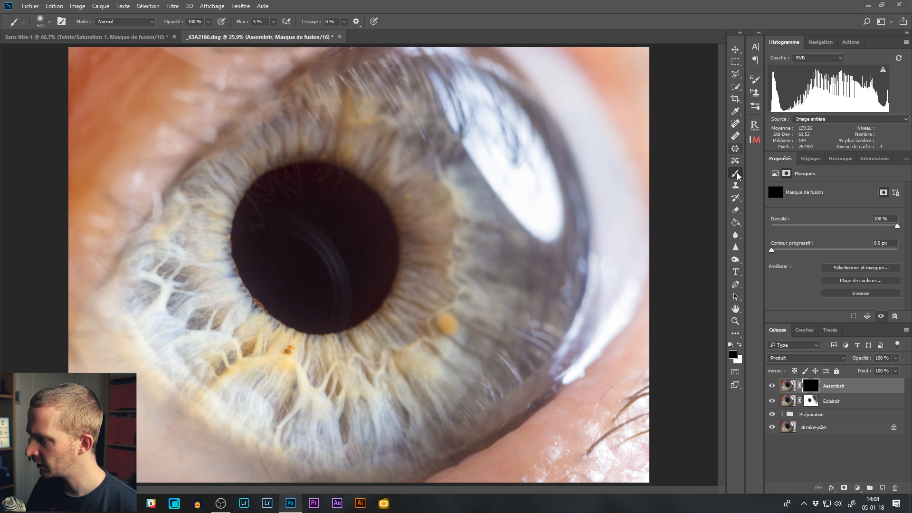
click(739, 344)
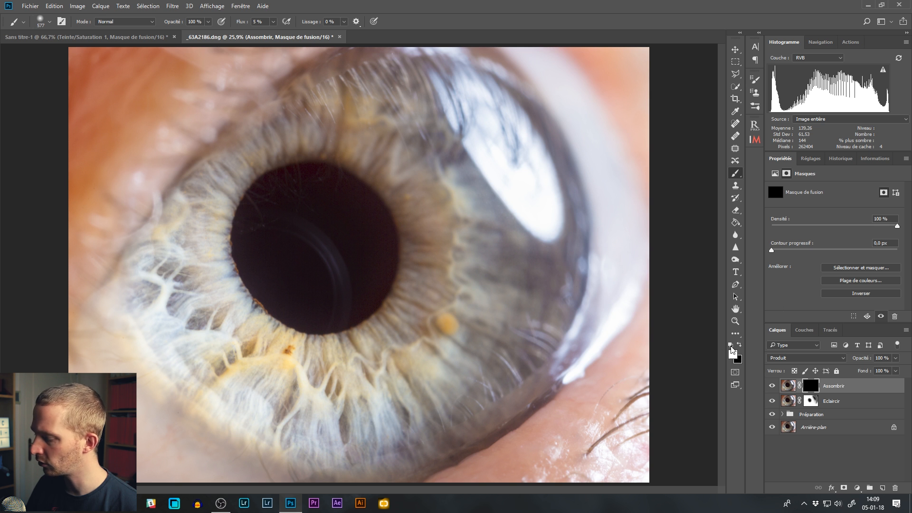
Step: Paint white over the pupil on the Assombrir mask with a 562 px brush, and toggle the layer to compare
drag(307, 236, 307, 226)
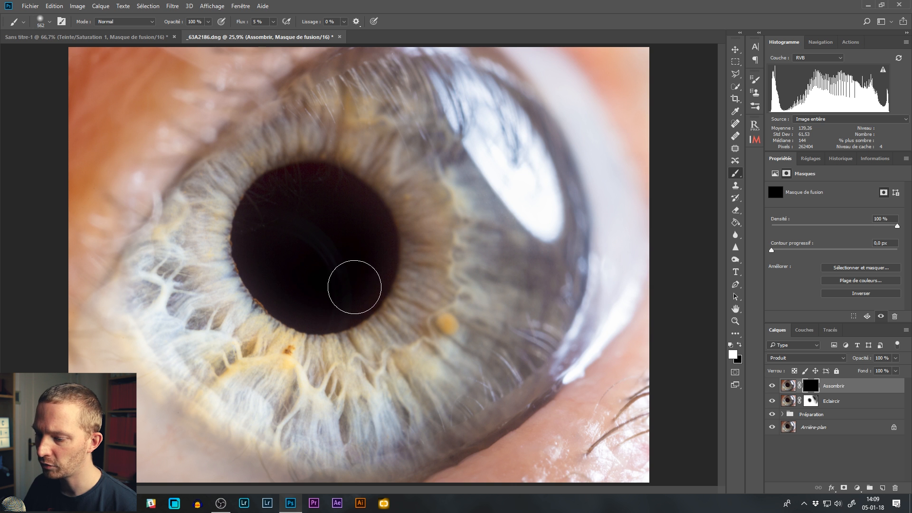
mouse_move(282, 271)
mouse_down()
mouse_move(297, 208)
mouse_move(347, 229)
mouse_move(352, 270)
mouse_up()
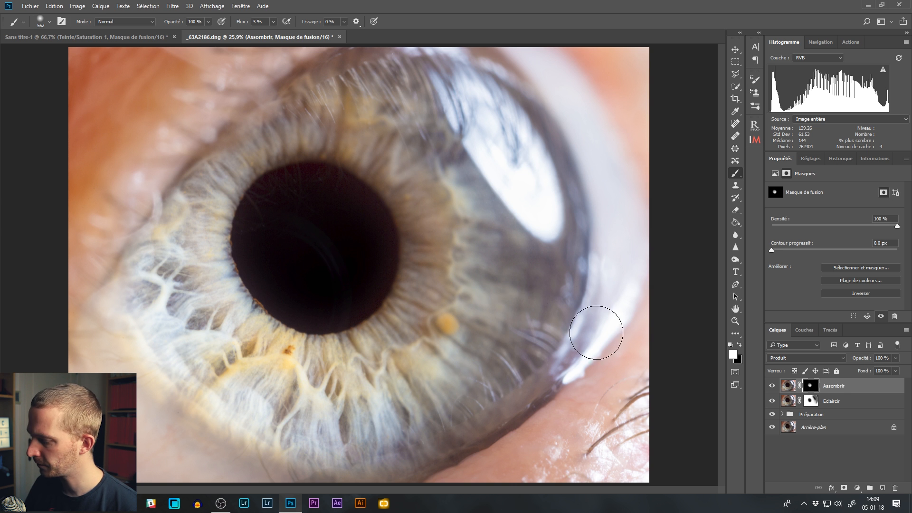
click(773, 386)
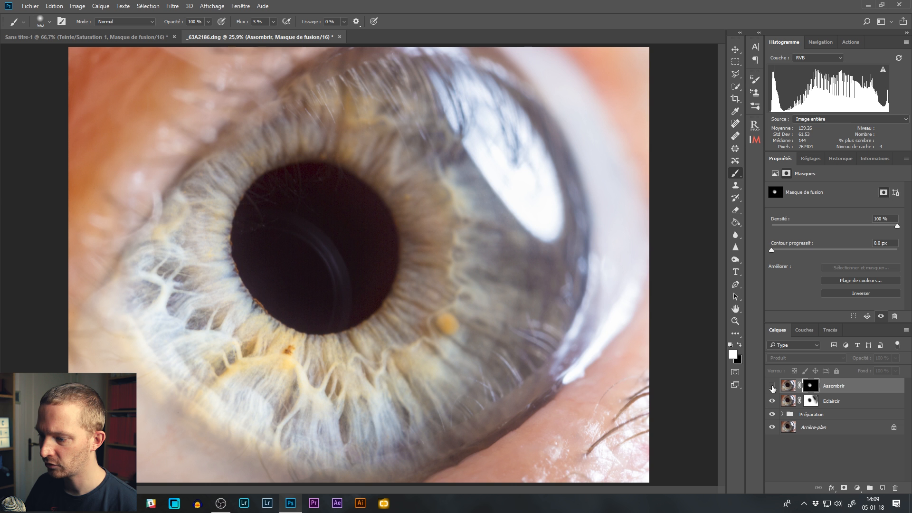
click(773, 386)
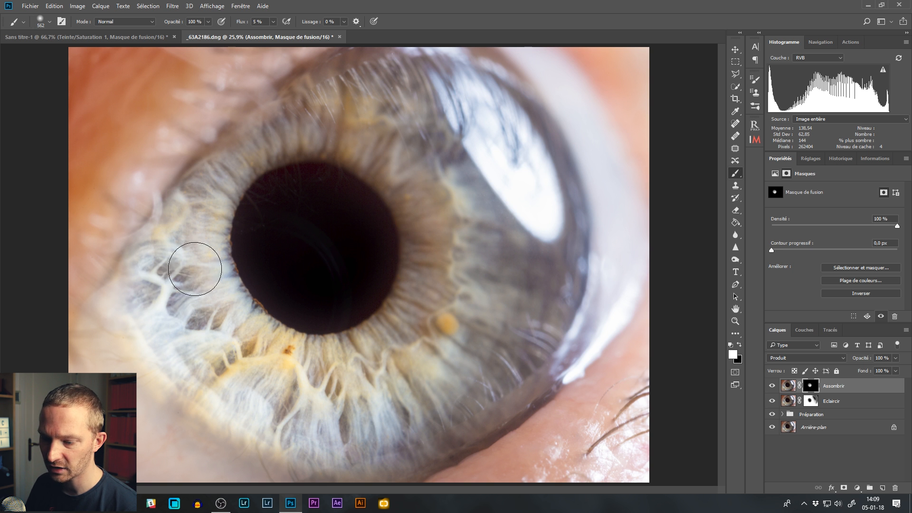
Step: Reduce the brush to 100 px and paint white on the Assombrir mask over the dark hollows of the lower iris
drag(240, 331, 206, 317)
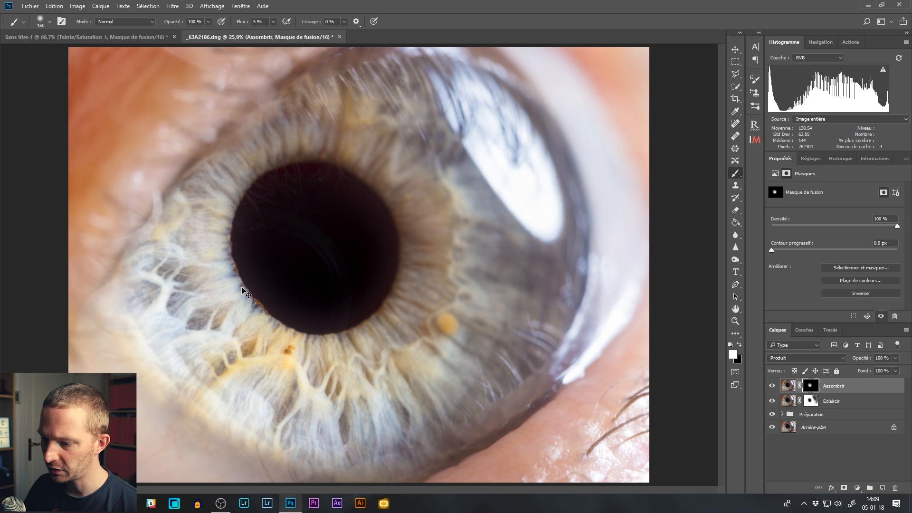
key(ctrl+plus)
key(ctrl+plus)
mouse_move(213, 284)
mouse_down()
mouse_move(503, 157)
mouse_move(491, 185)
mouse_move(450, 164)
mouse_up()
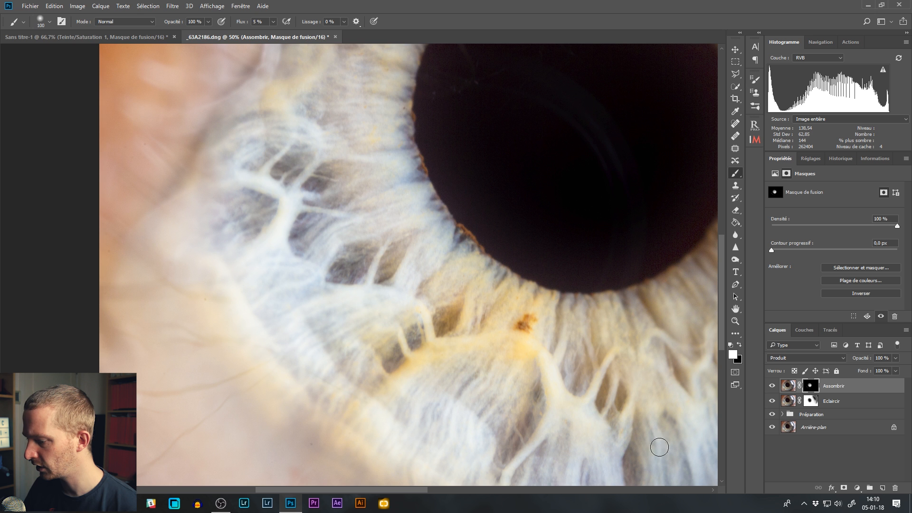
drag(586, 381, 443, 223)
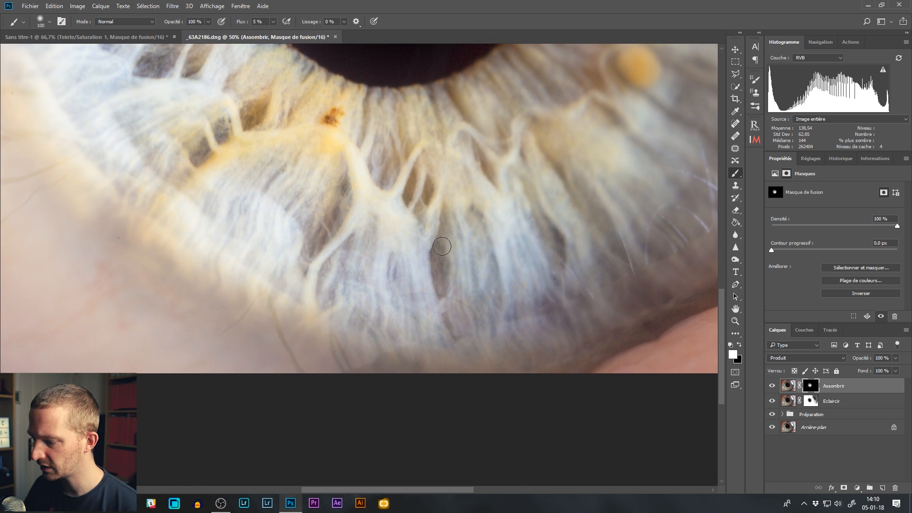
drag(550, 236, 549, 251)
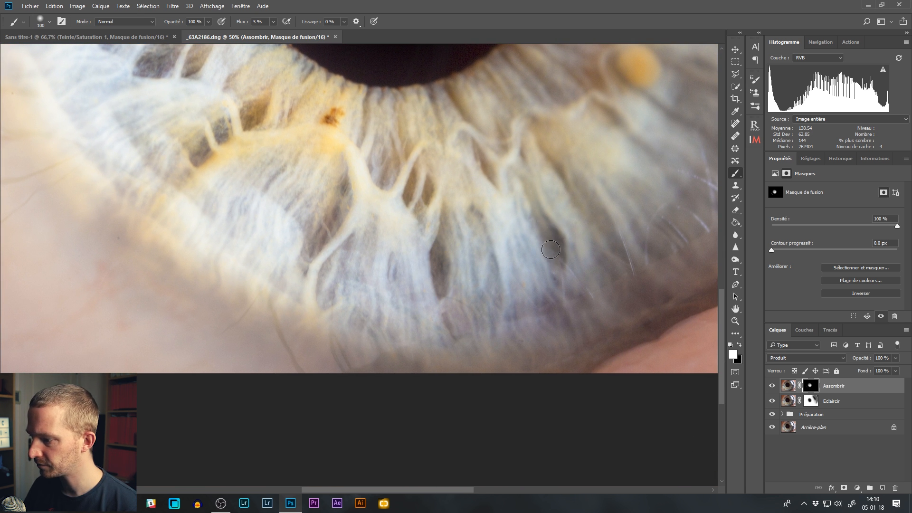
Step: Paint white strokes along the fine dark lines around the pupil and across the iris with a 52 px brush
drag(491, 147, 480, 147)
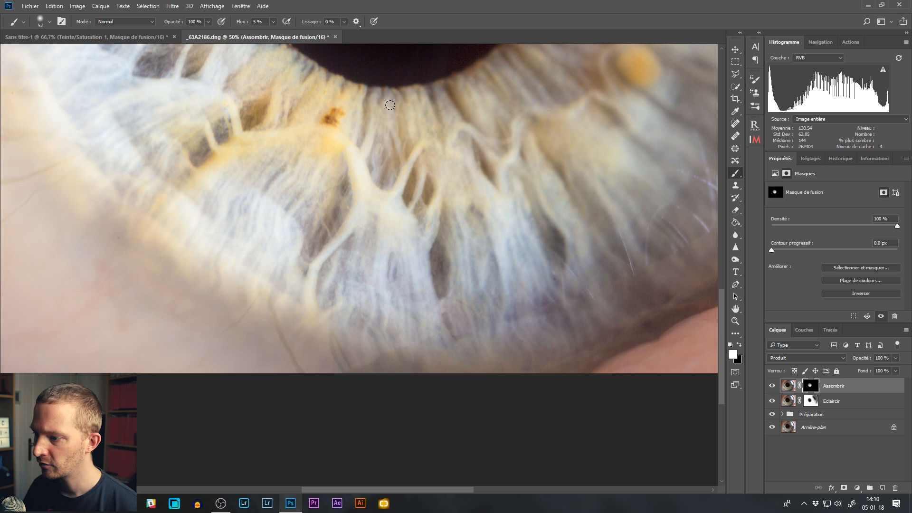
drag(506, 84, 427, 224)
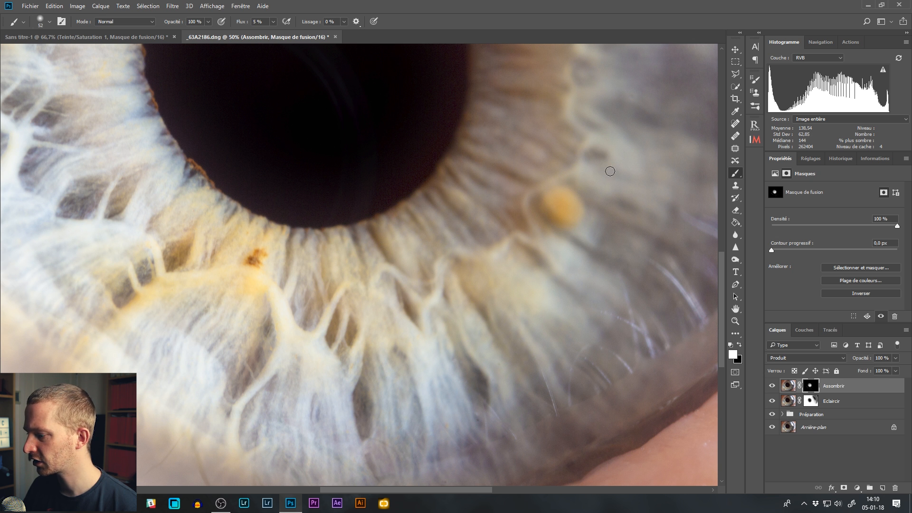
drag(208, 153, 481, 272)
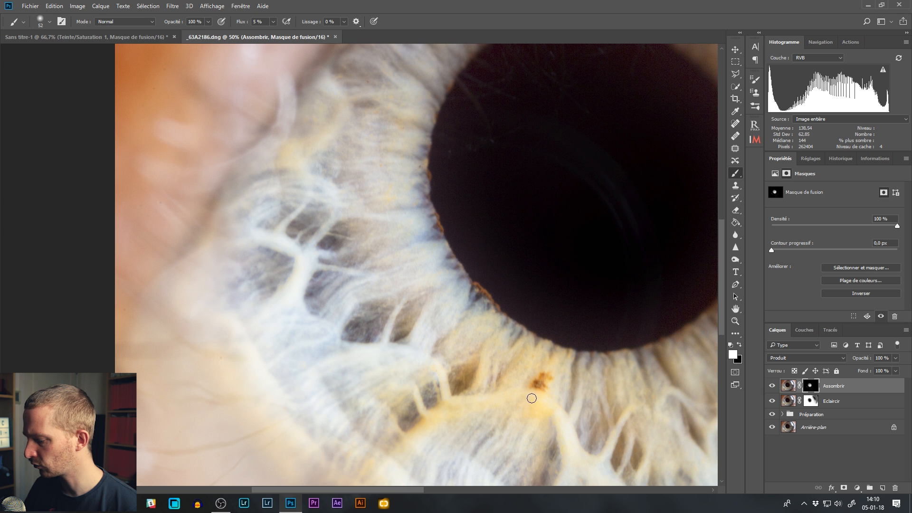
drag(534, 391, 389, 159)
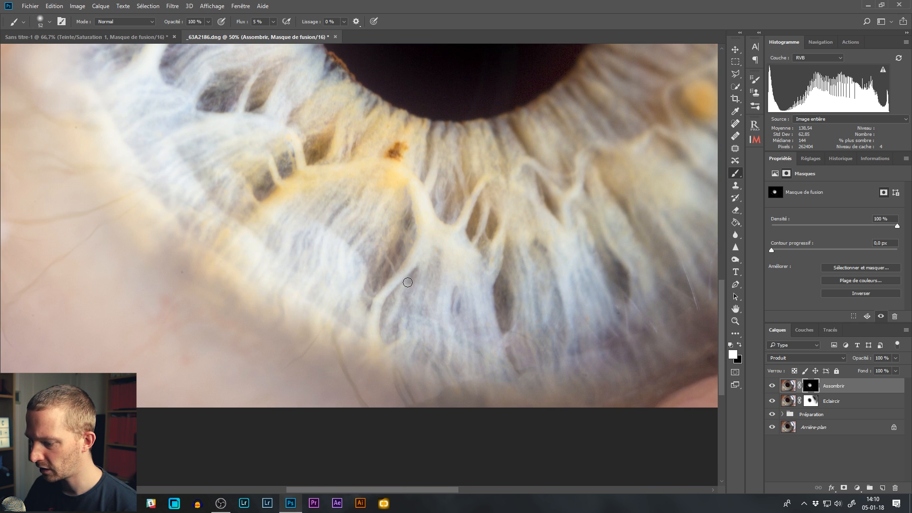
mouse_move(644, 253)
mouse_down()
mouse_move(425, 319)
mouse_move(465, 187)
mouse_move(546, 316)
mouse_move(559, 260)
mouse_move(586, 288)
mouse_up()
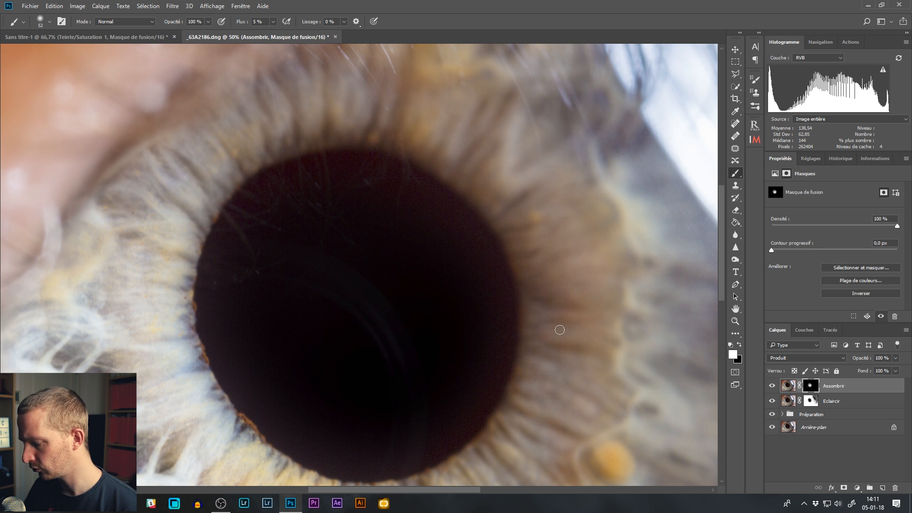
drag(564, 376, 537, 254)
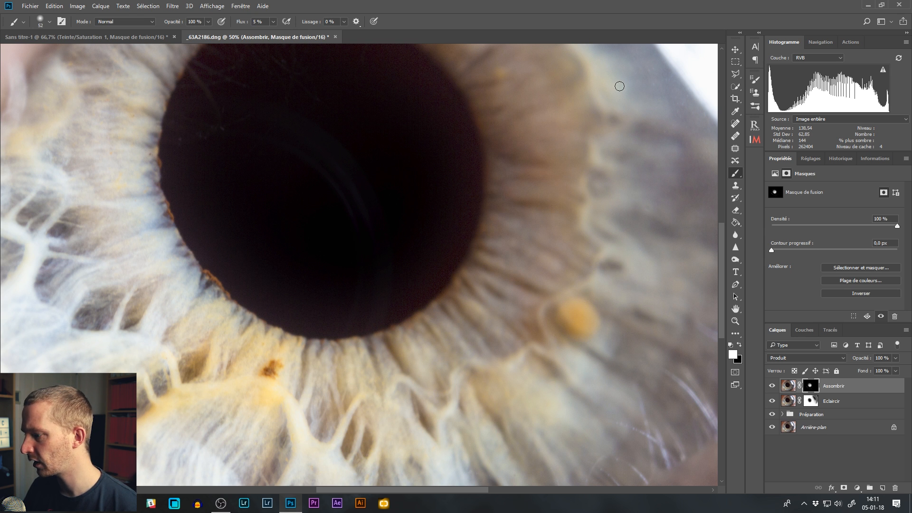
Step: Compare the whole eye with the Assombrir layer off and on, and display its mask on its own
key(ctrl+0)
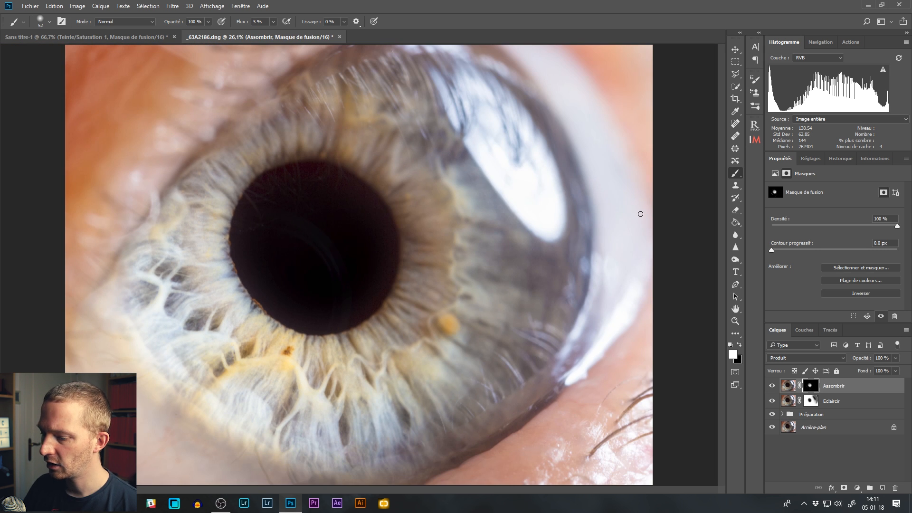
click(772, 387)
click(772, 386)
click(772, 386)
click(772, 386)
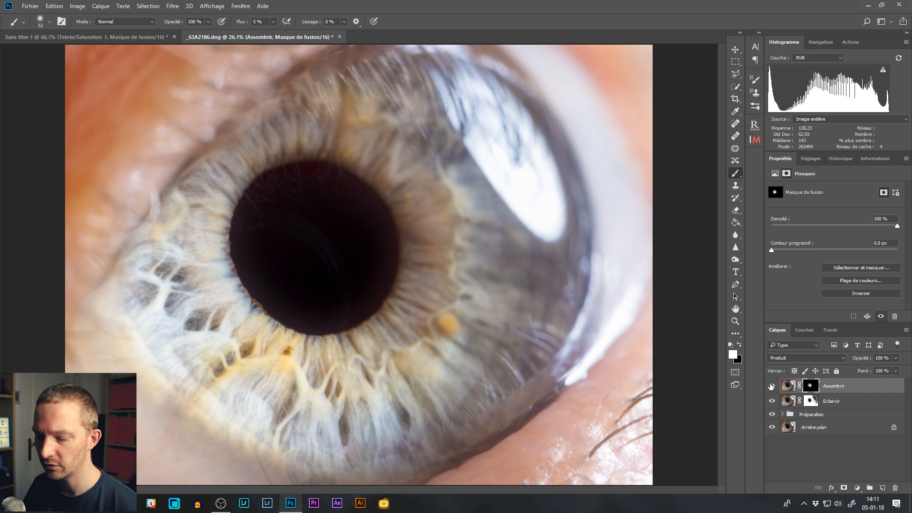
click(772, 386)
click(772, 386)
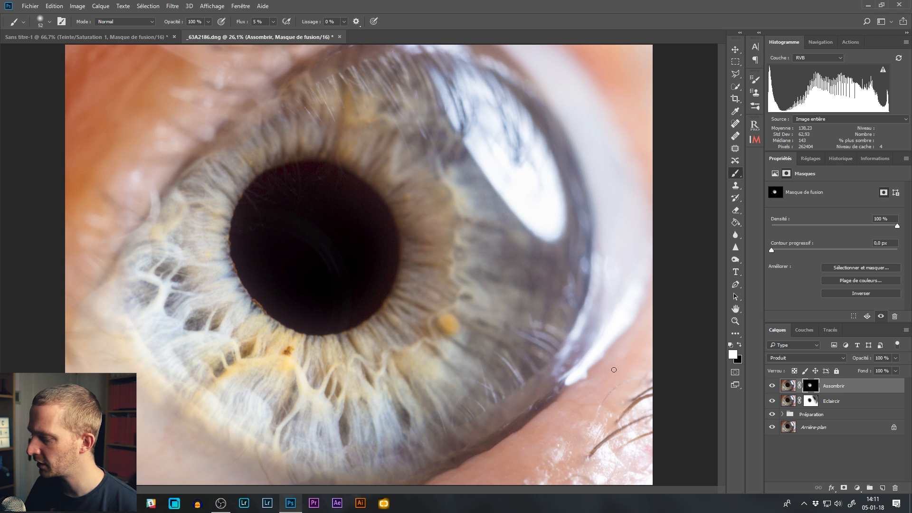
alt+click(811, 387)
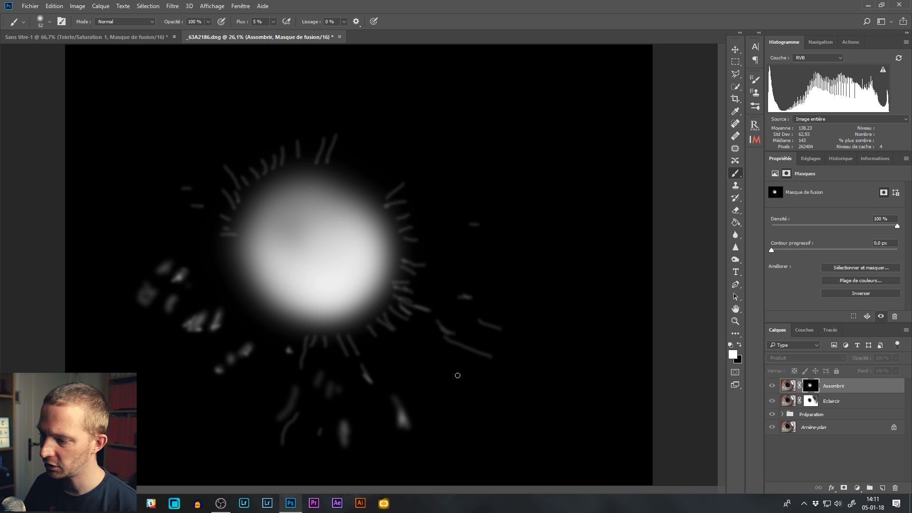